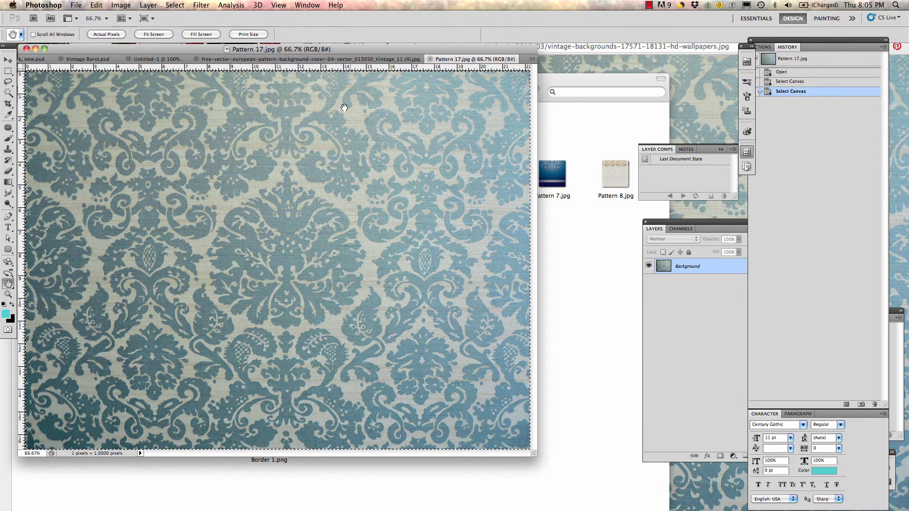
Switch to the Untitled-1 document and rotate its canvas 90° clockwise
click(170, 60)
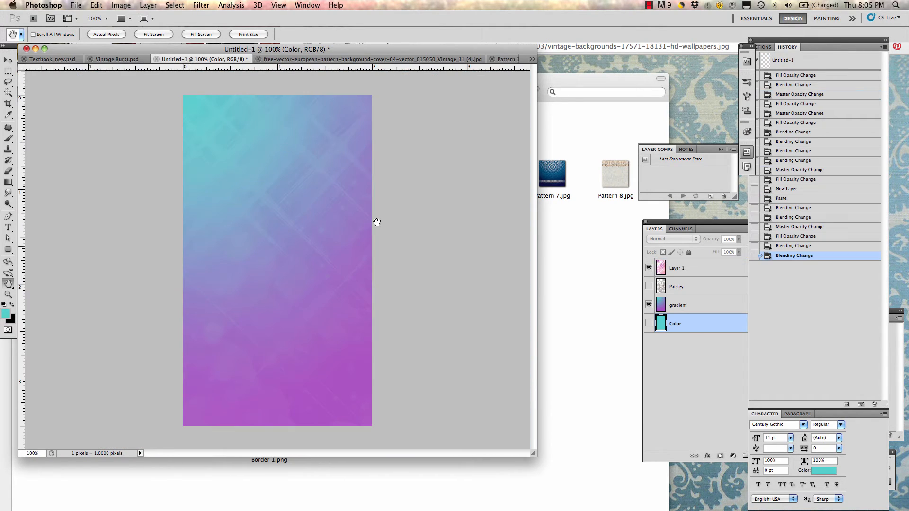
click(96, 5)
mouse_move(109, 4)
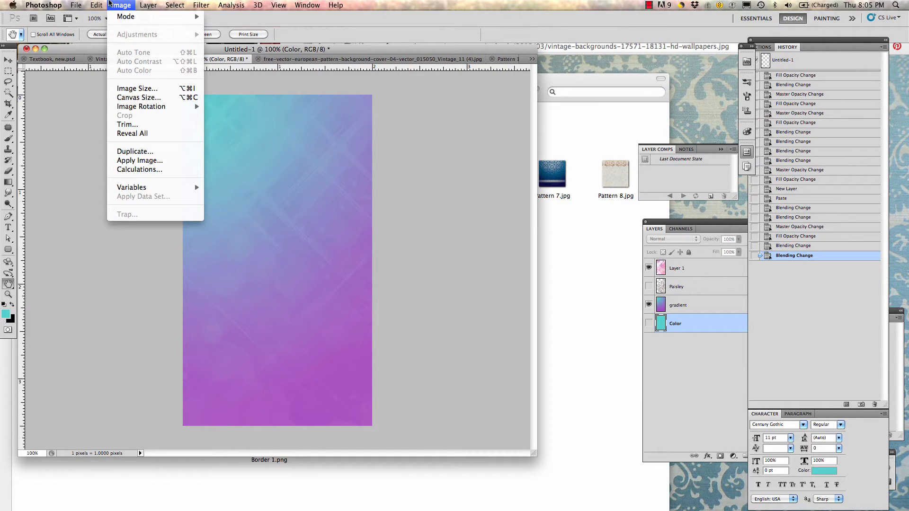
mouse_move(168, 106)
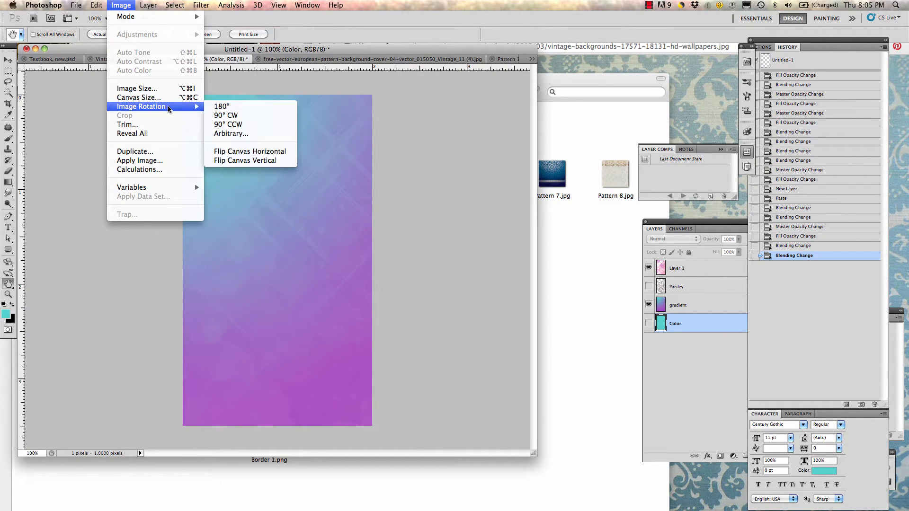
click(214, 118)
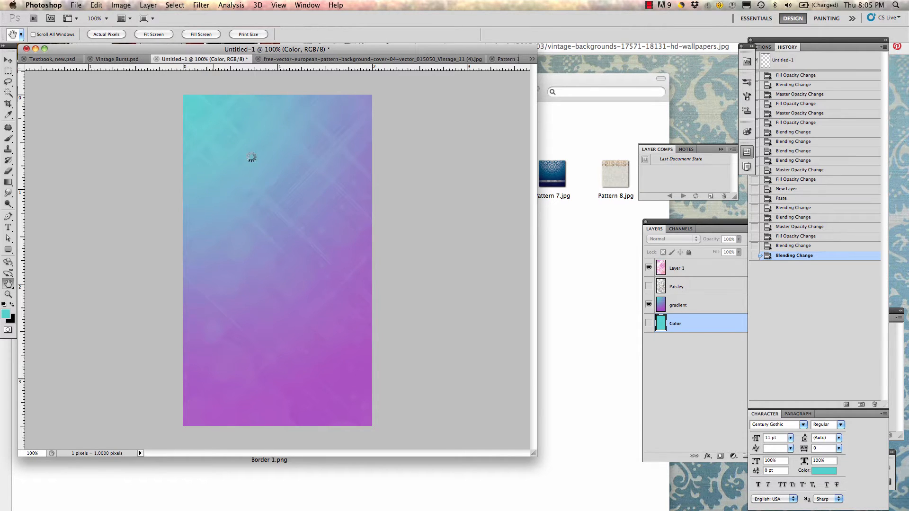
Hide Layer 1 and the gradient layer, and paste the copied damask pattern above the Color layer
click(648, 265)
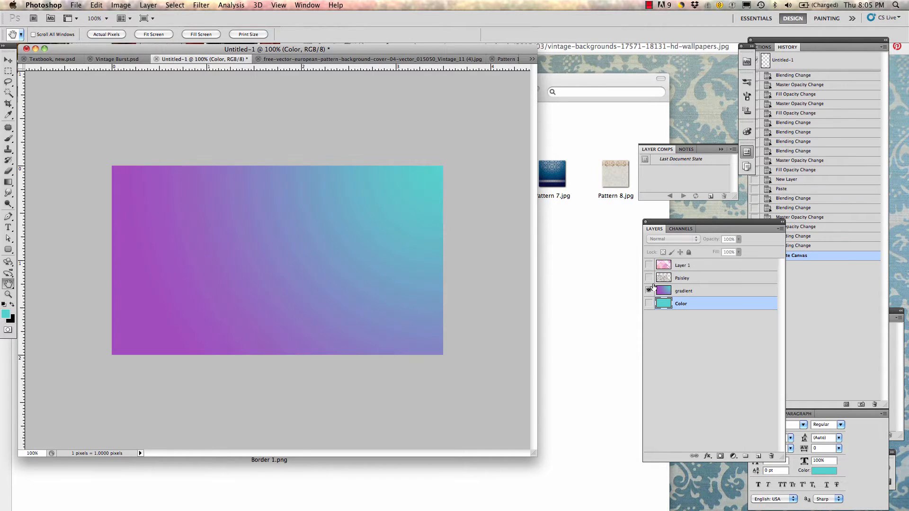
click(648, 290)
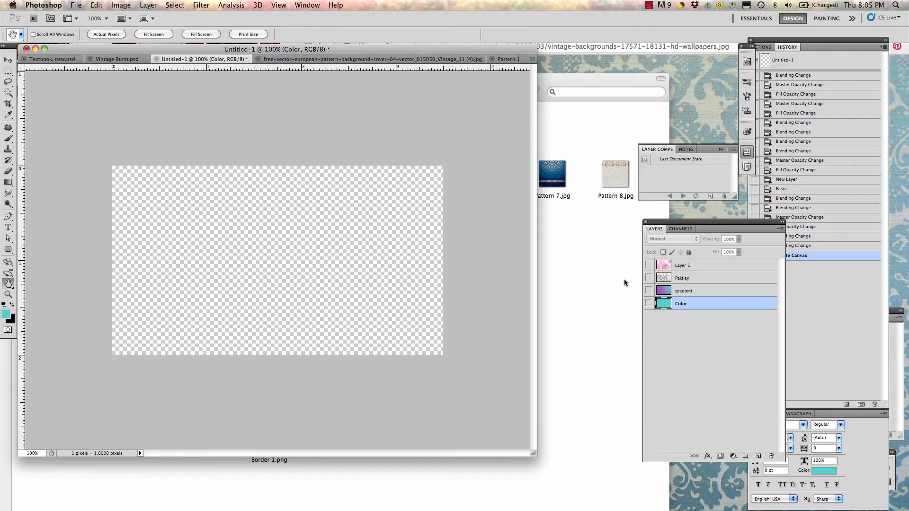
key(super+v)
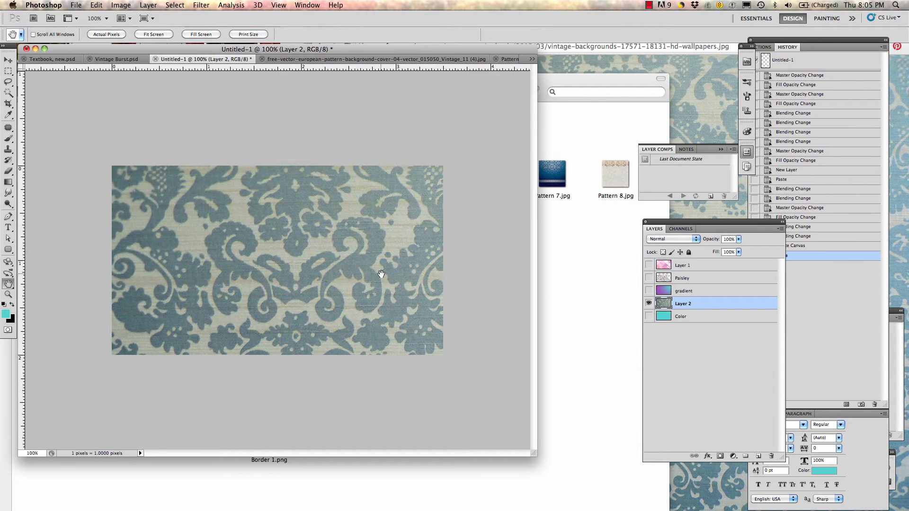
Scale the pasted pattern to 50% width and height and move it to cover the whole canvas
key(super+t)
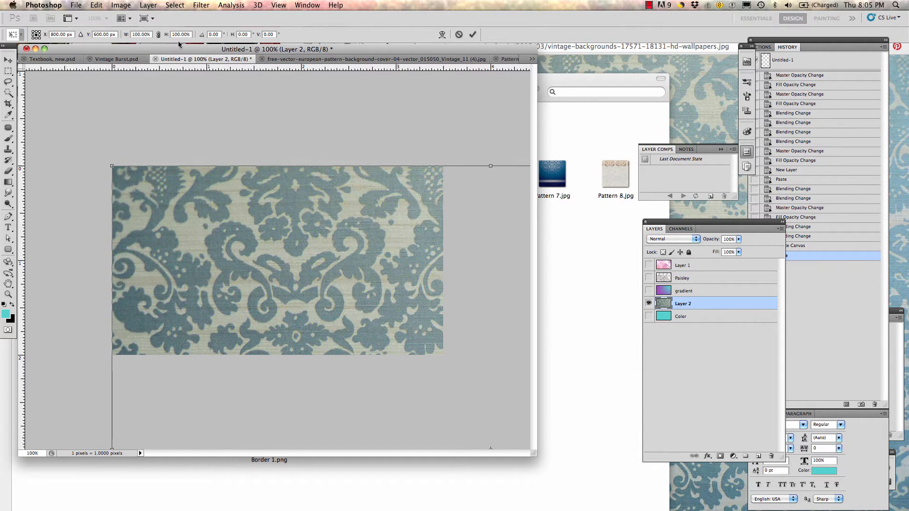
click(140, 34)
text(50)
key(Tab)
text(50)
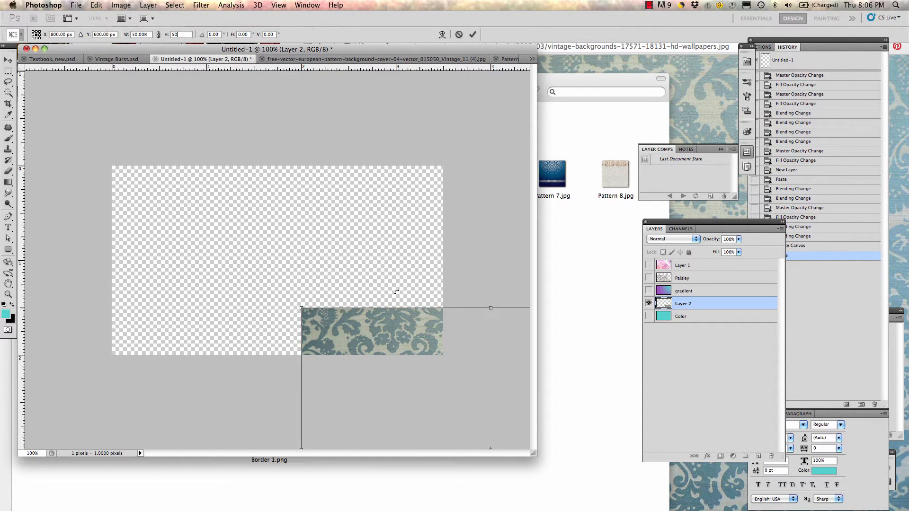
drag(409, 338, 187, 109)
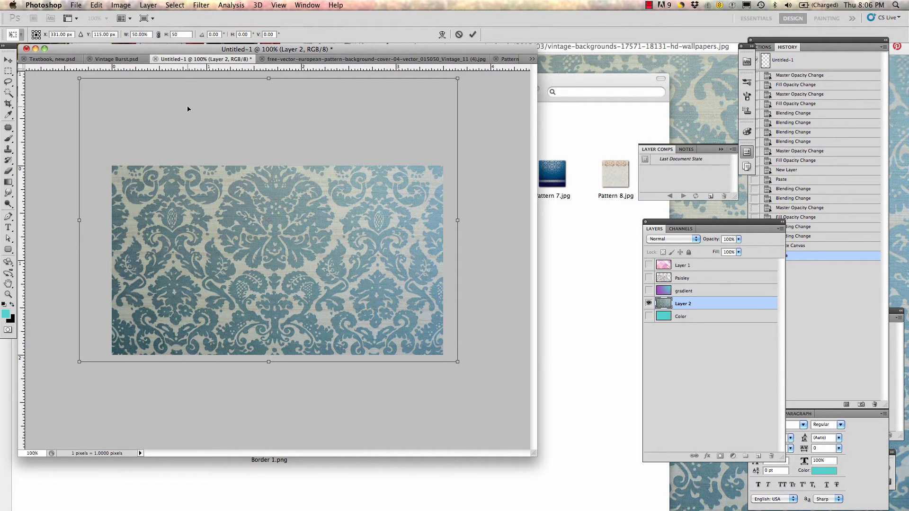
key(Return)
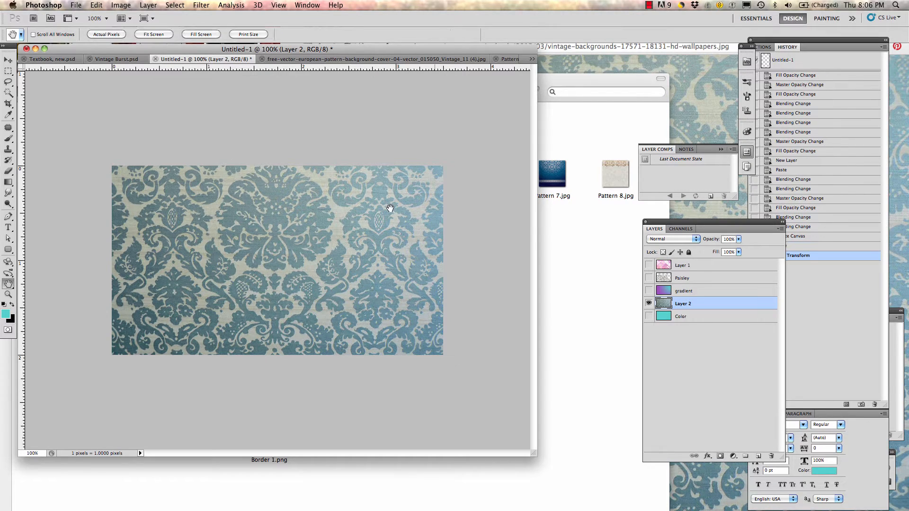
Rename the pasted pattern's layer as Pattern
double_click(680, 305)
text(Pattern)
key(Return)
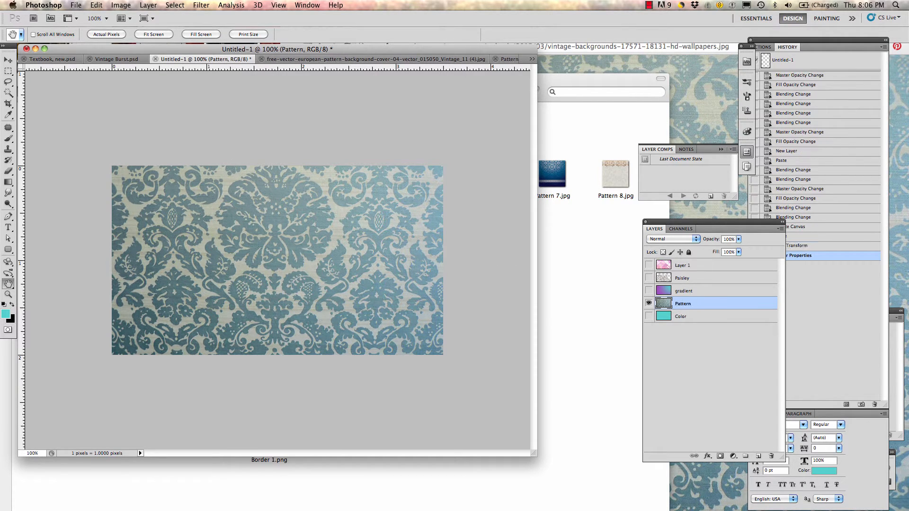
Add a new layer above Pattern, sample the pattern's blue, and shift the foreground hue to 268° for a muted purple, #695a7a
click(757, 456)
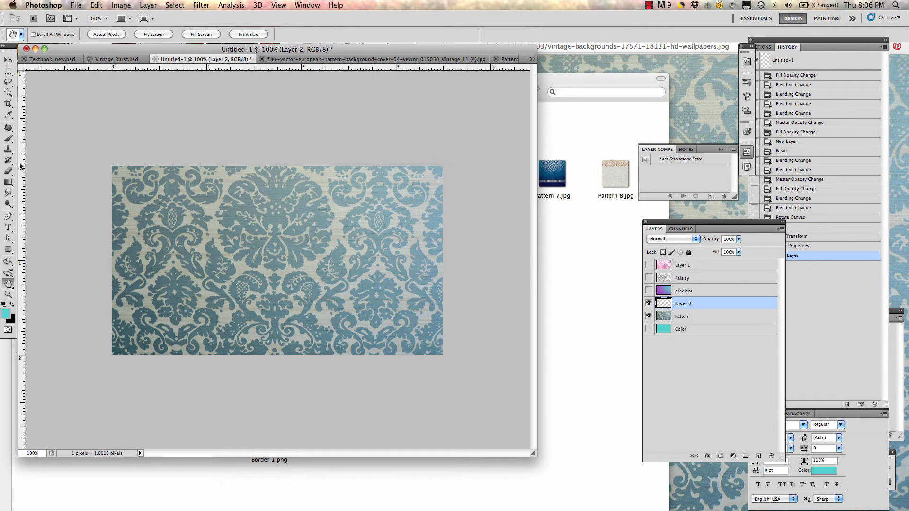
click(8, 115)
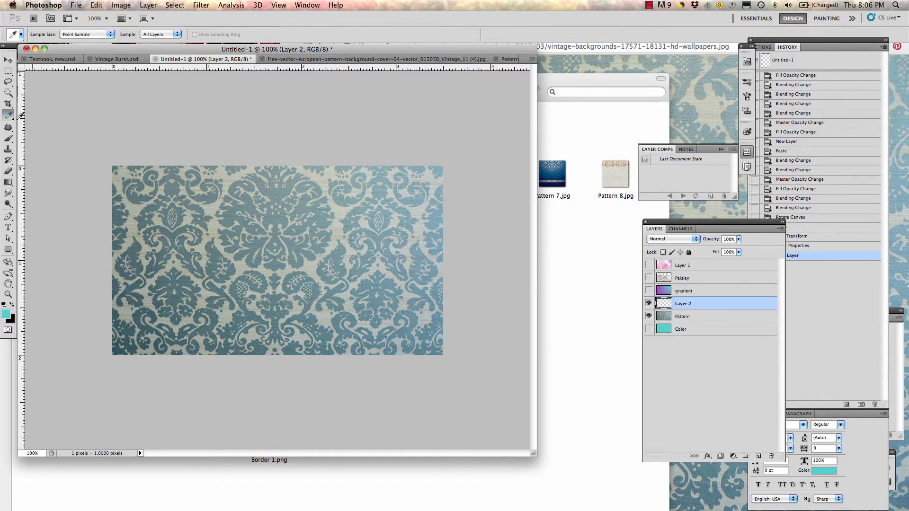
click(176, 232)
click(6, 314)
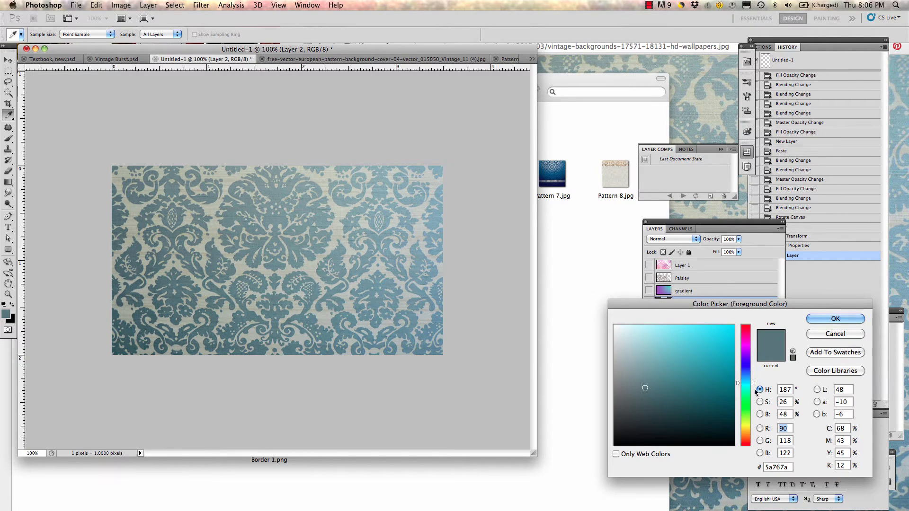
drag(754, 383, 763, 357)
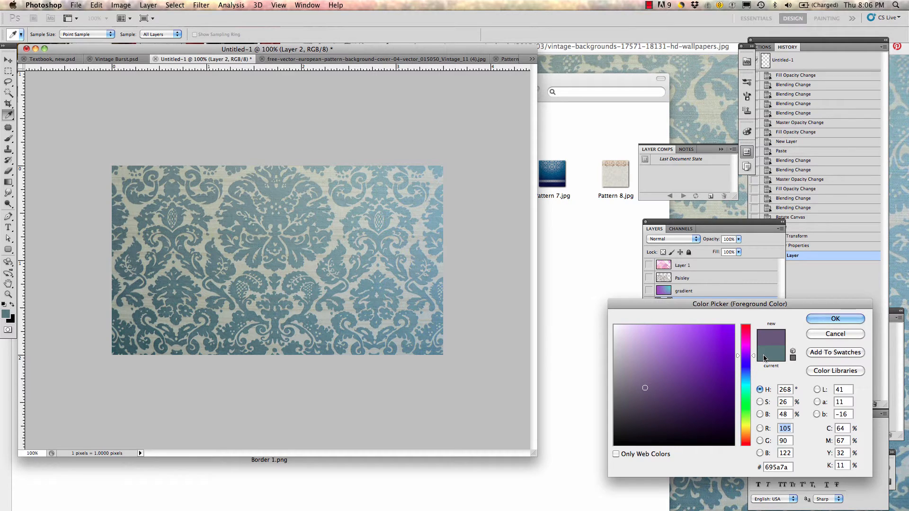
click(833, 318)
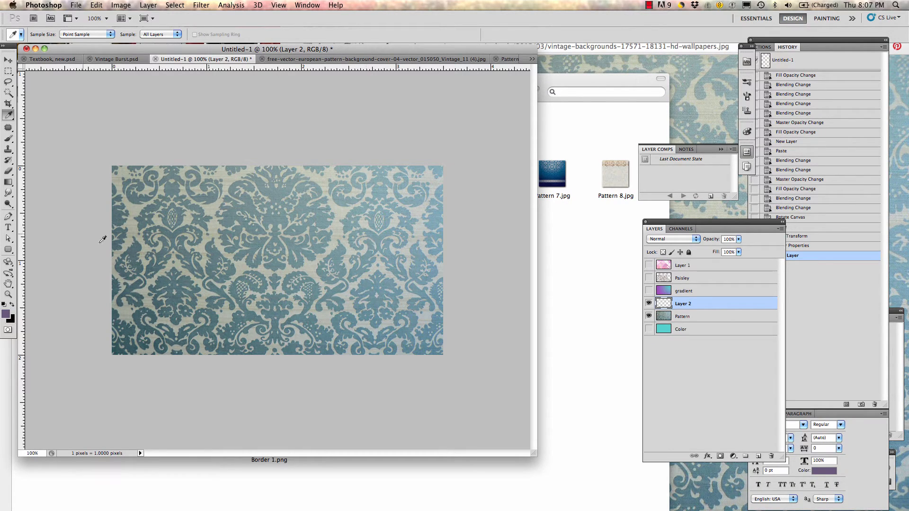
Fill a full-width rectangular selection over about the lower third of the canvas with the purple foreground color, and deselect it
key(m)
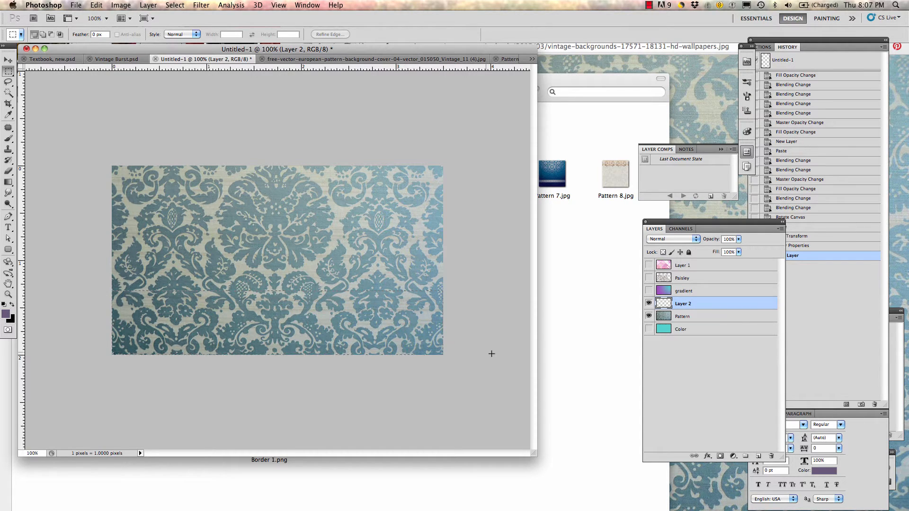
drag(491, 354, 507, 357)
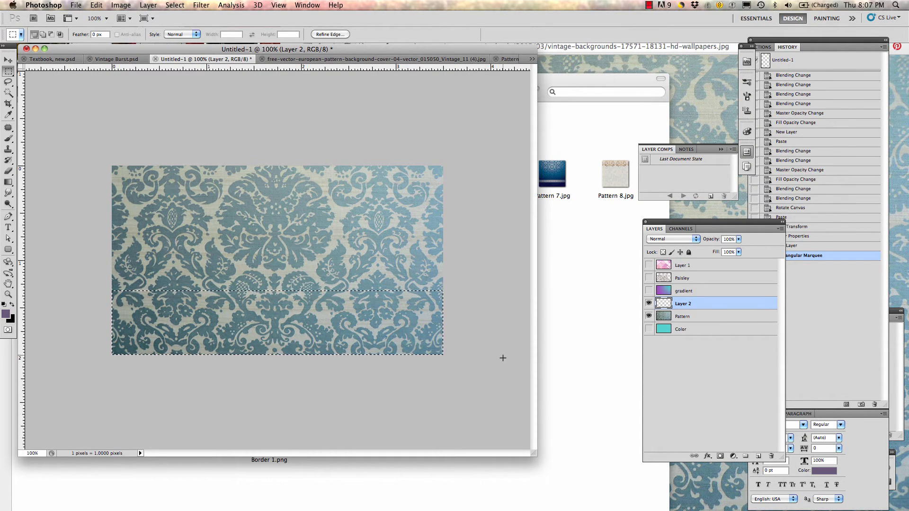
key(g)
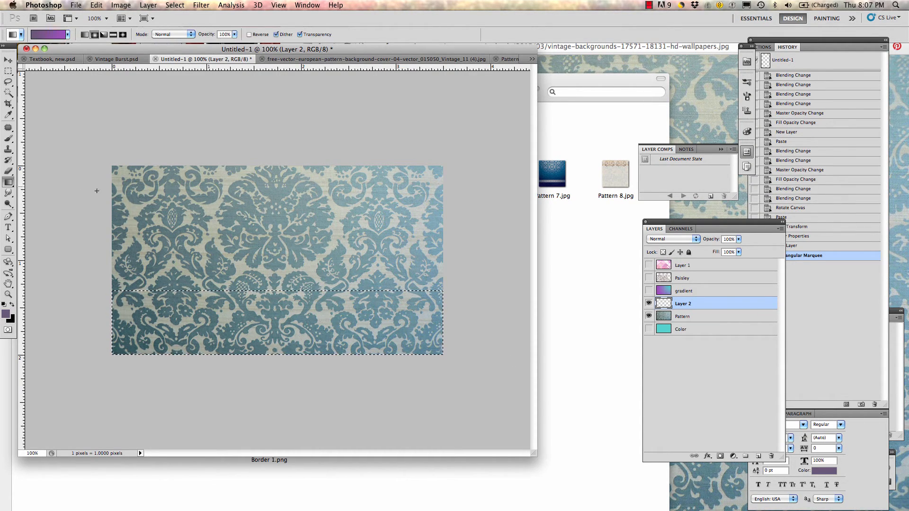
click(11, 188)
click(44, 194)
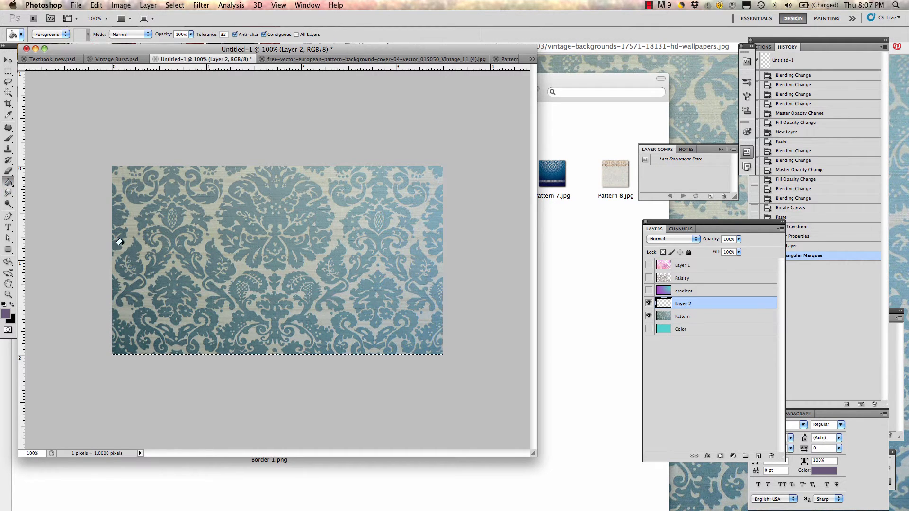
click(233, 309)
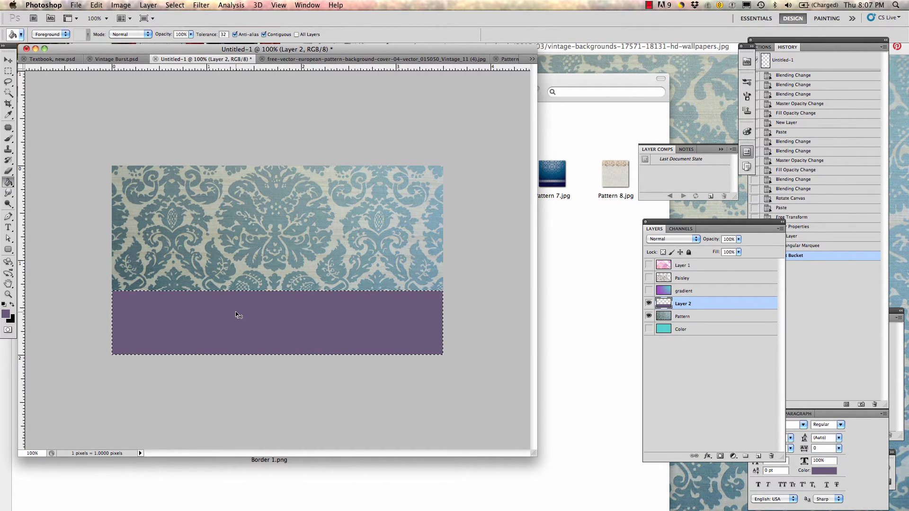
key(super+d)
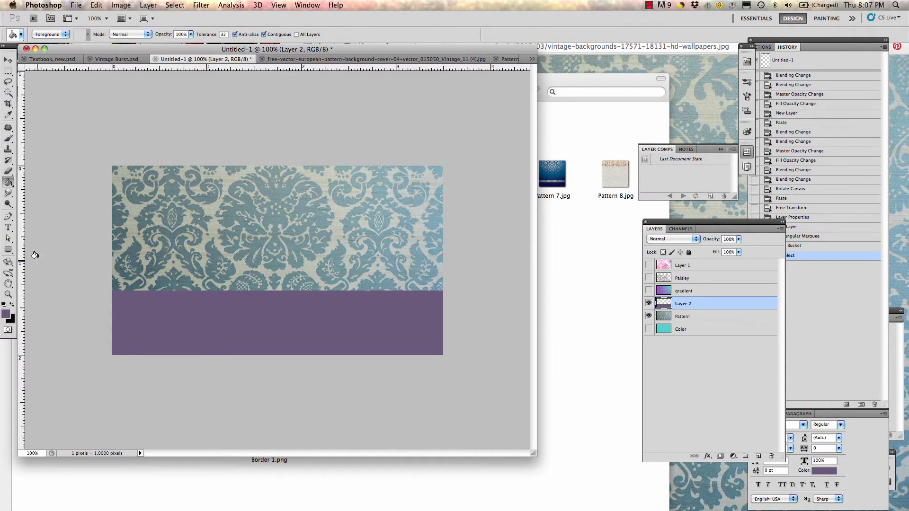
Choose the Line tool and sample the pattern's light cream background as the foreground color
click(11, 252)
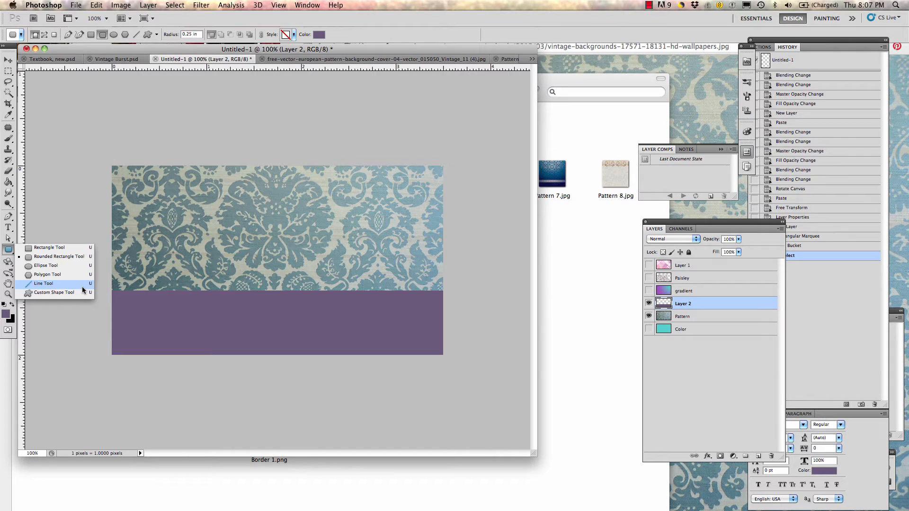
click(82, 286)
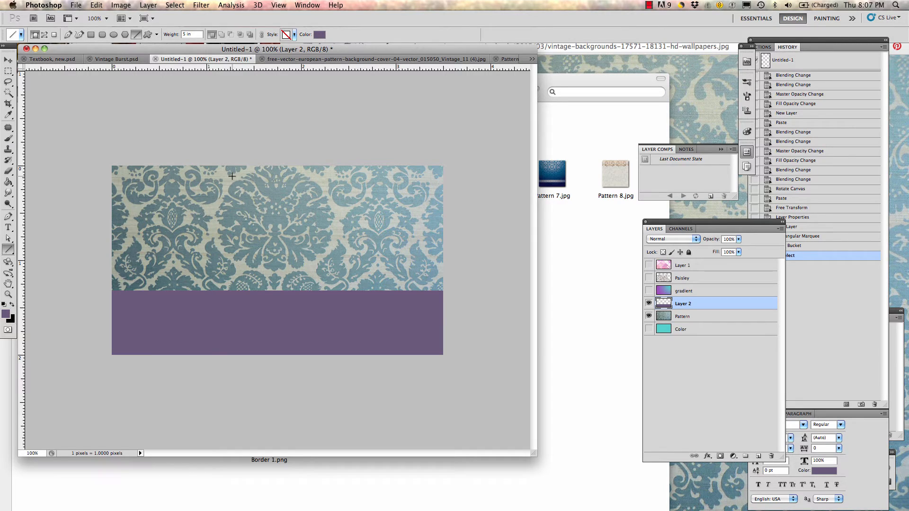
key(i)
click(318, 177)
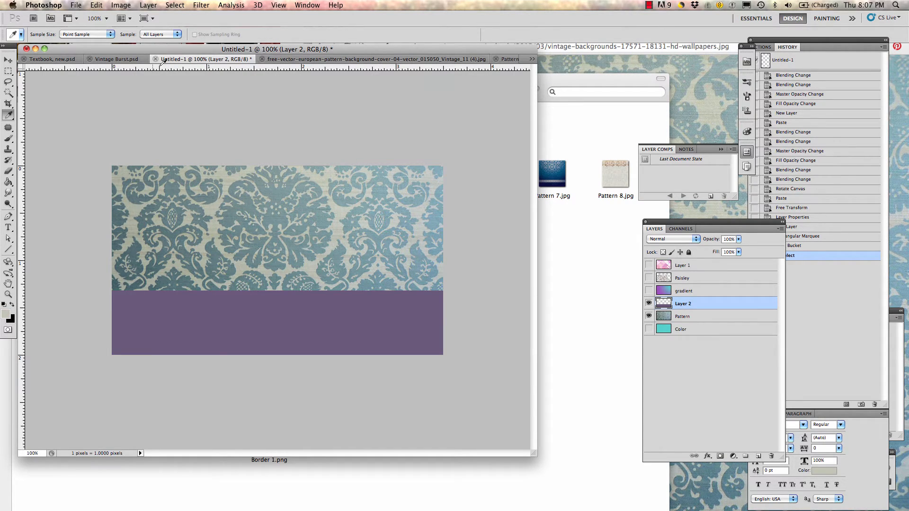
Try to draw a cream line of weight 2 along the purple band's upper edge
click(8, 249)
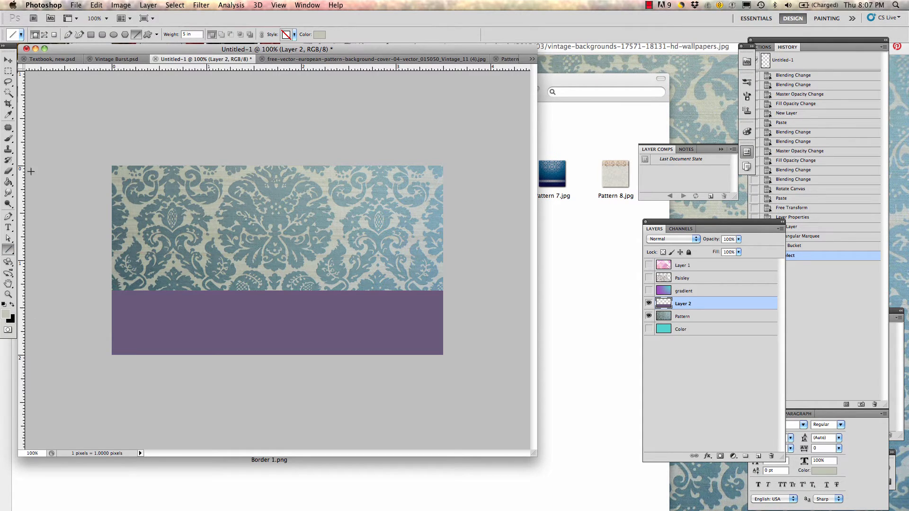
double_click(186, 34)
text(2)
drag(111, 290, 252, 288)
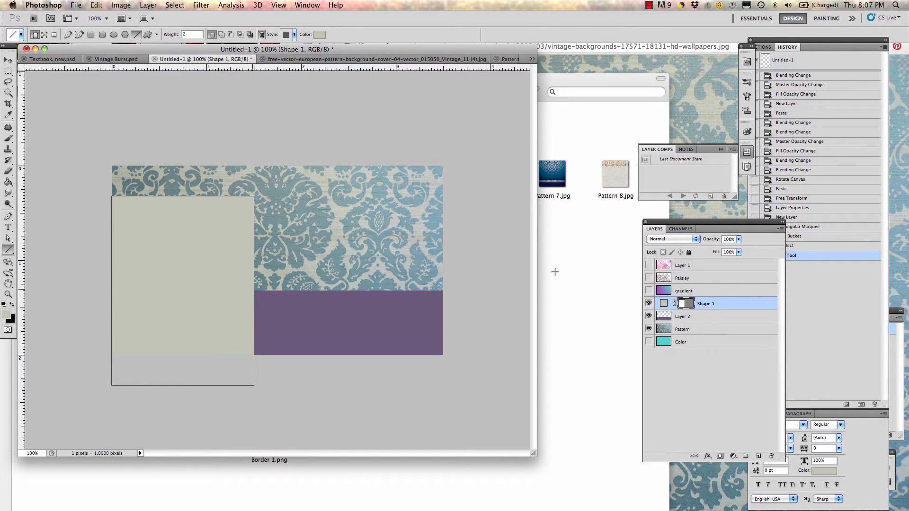
Delete the oversized Shape 1 line layer
click(96, 5)
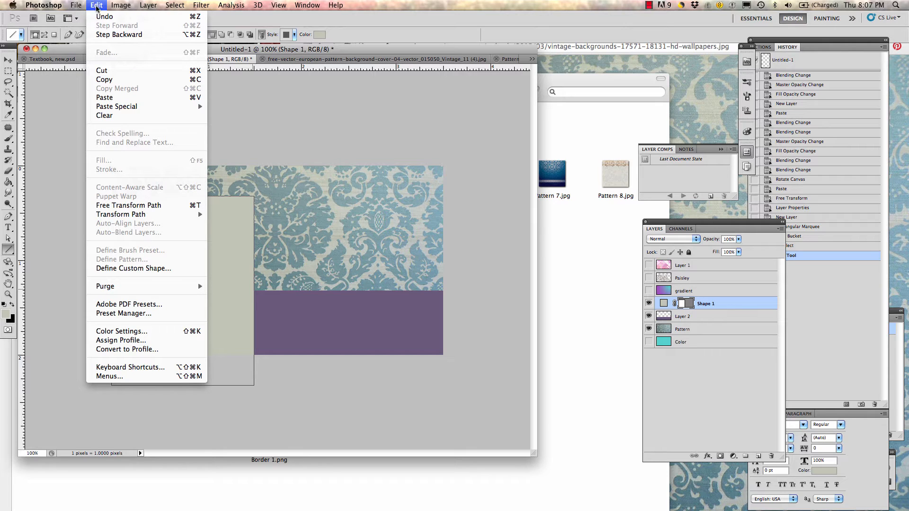
click(98, 18)
click(102, 5)
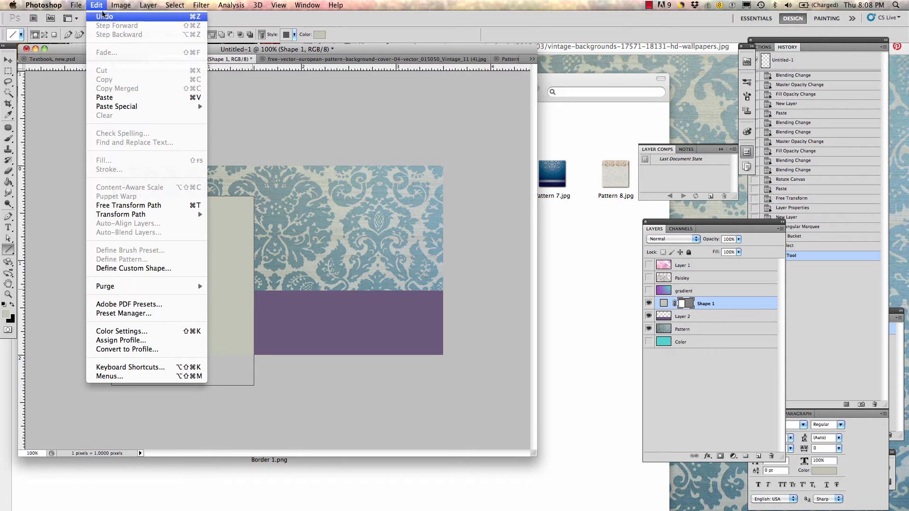
click(103, 16)
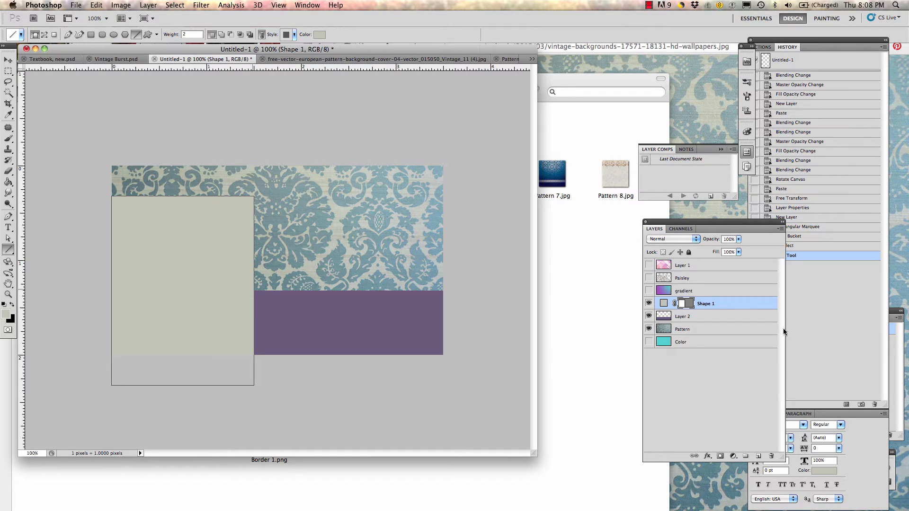
key(BackSpace)
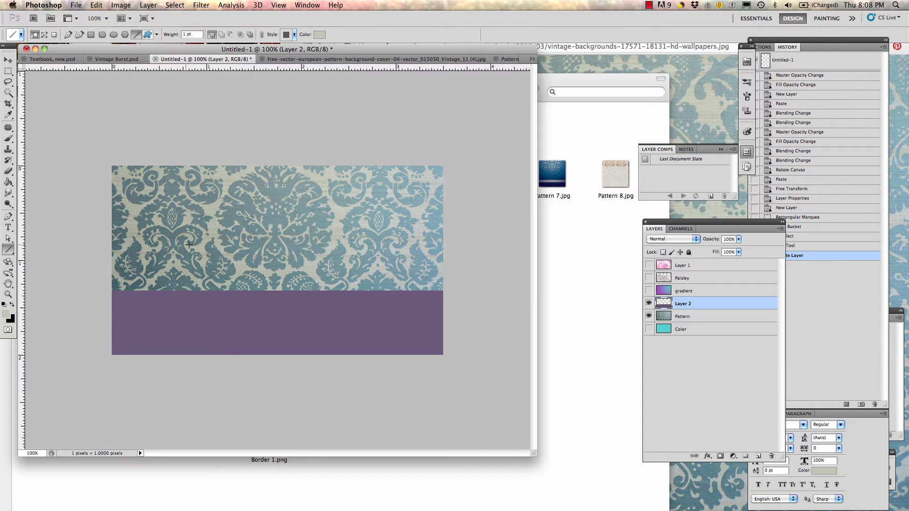
Clear the line's style and draw a 1 pt cream line across the full width of the purple band's upper edge
click(293, 35)
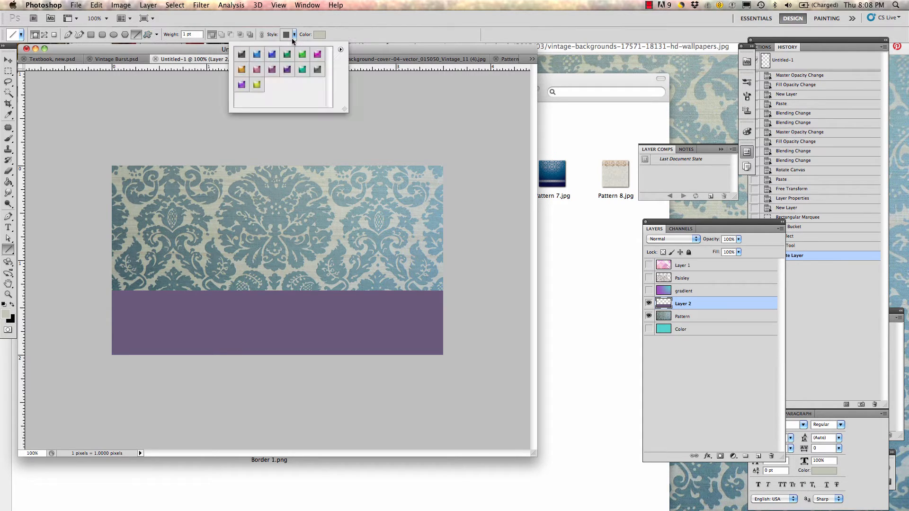
click(339, 49)
click(362, 53)
click(356, 3)
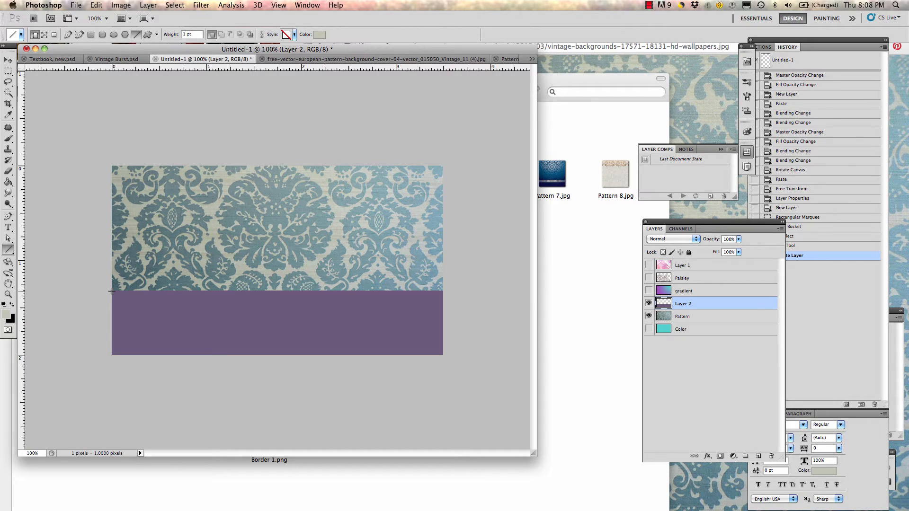
drag(111, 290, 449, 310)
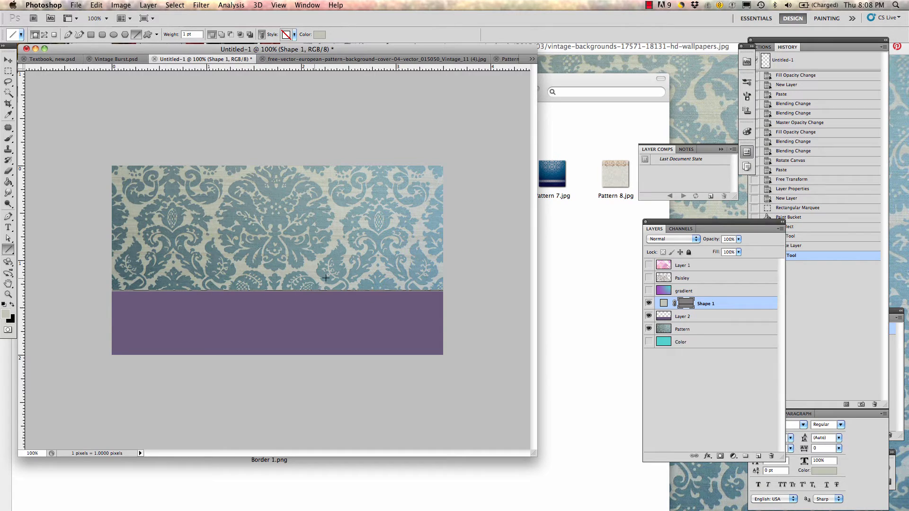
Thicken the cream line downward with Free Transform to about 209% of its height
click(8, 61)
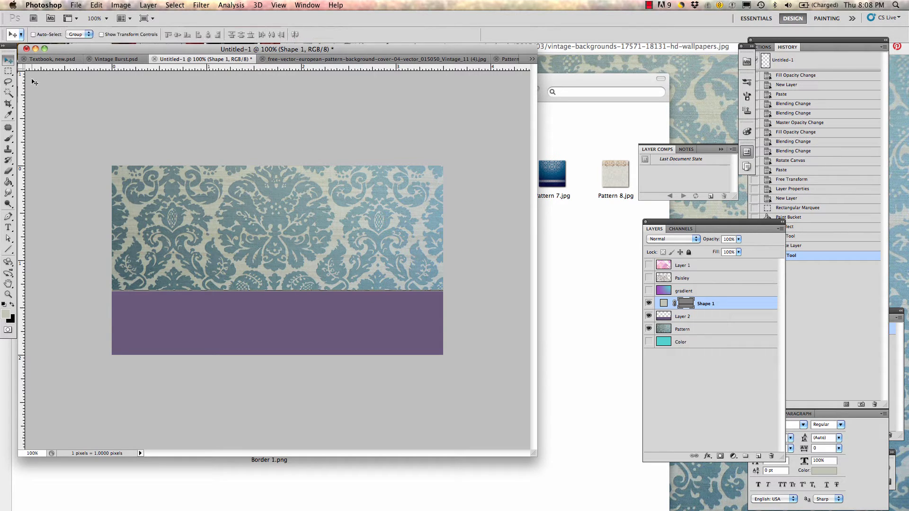
key(super+t)
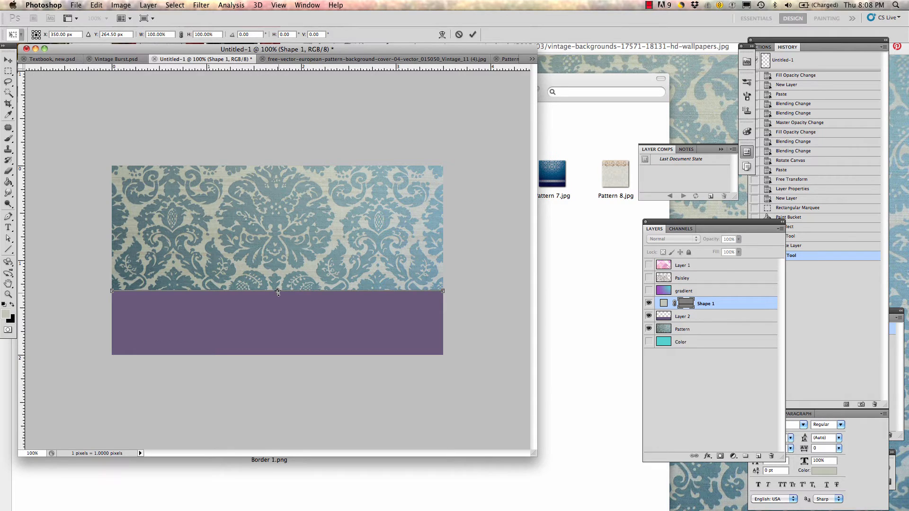
drag(278, 291, 278, 293)
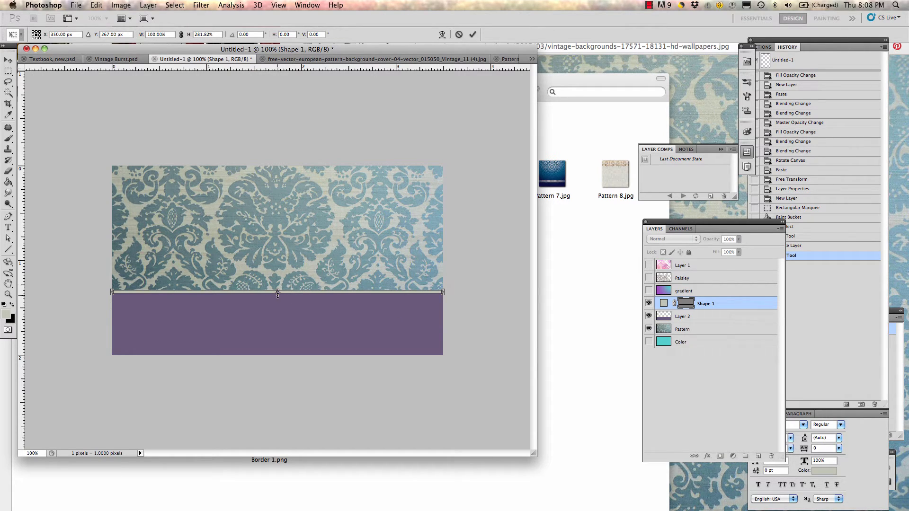
drag(277, 293, 278, 293)
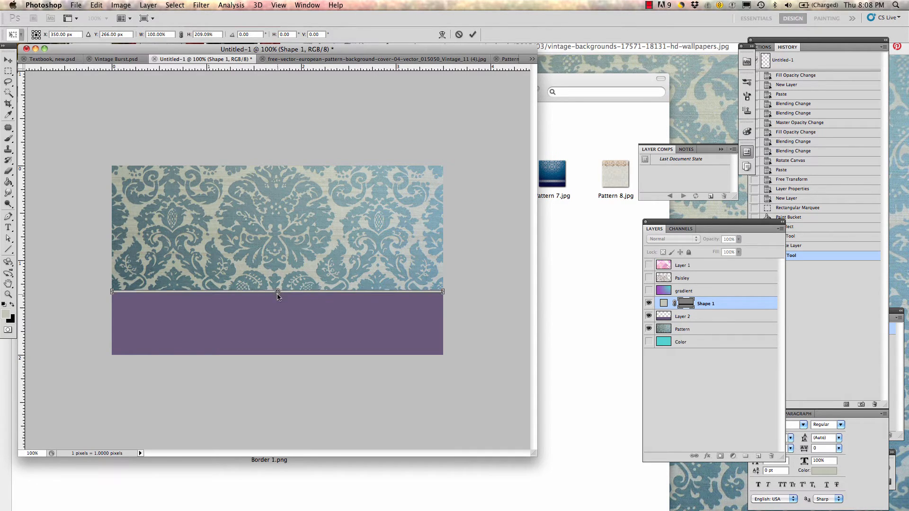
key(Return)
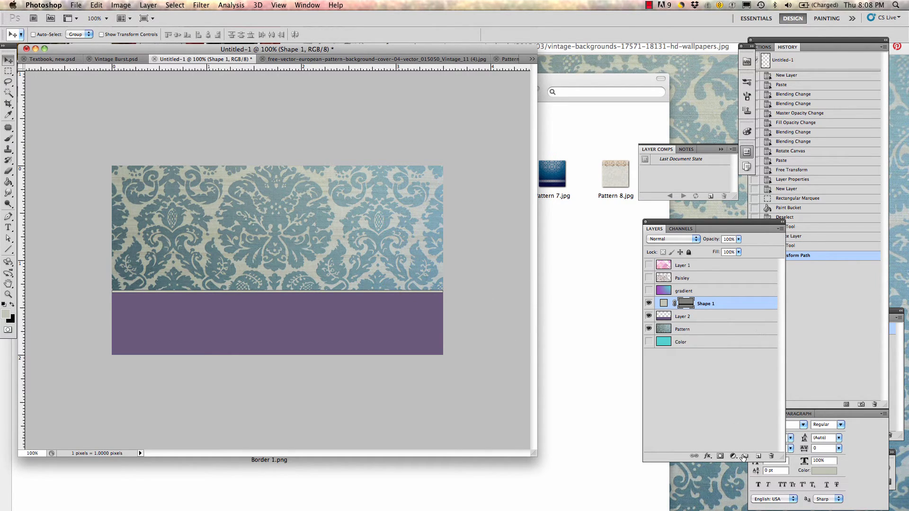
Hide and delete the Shape 1 line layer
click(648, 303)
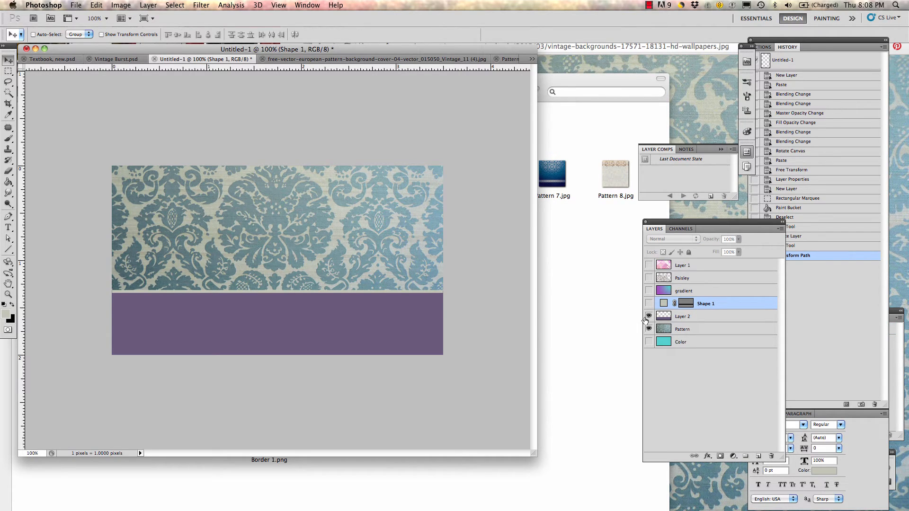
click(686, 308)
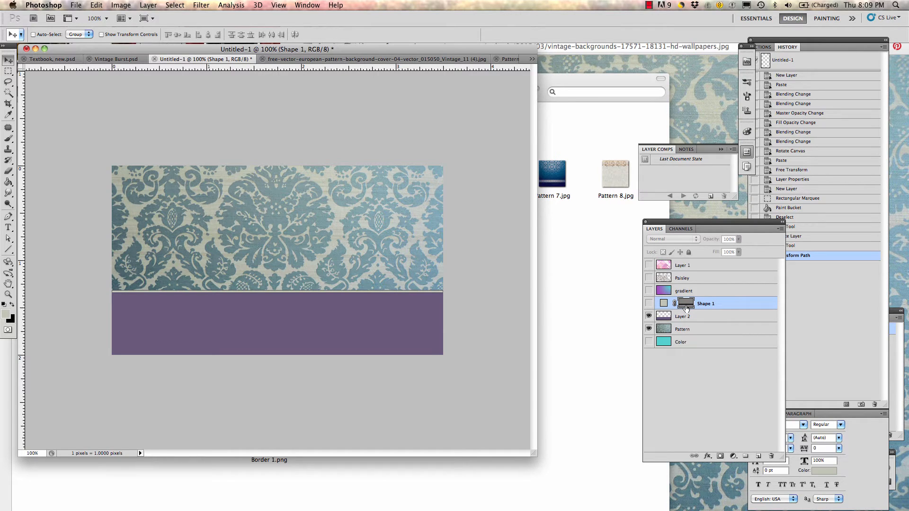
key(Delete)
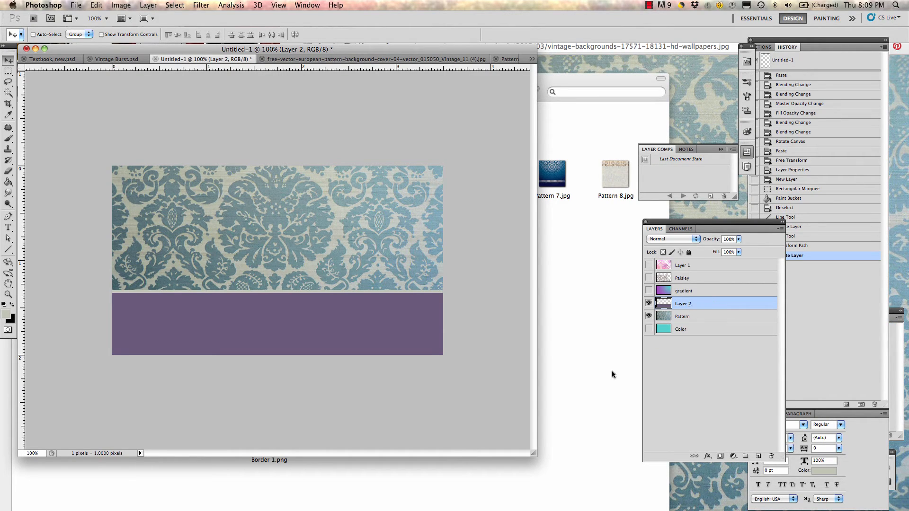
Add a new layer above the purple band's layer and name it "line"
click(648, 303)
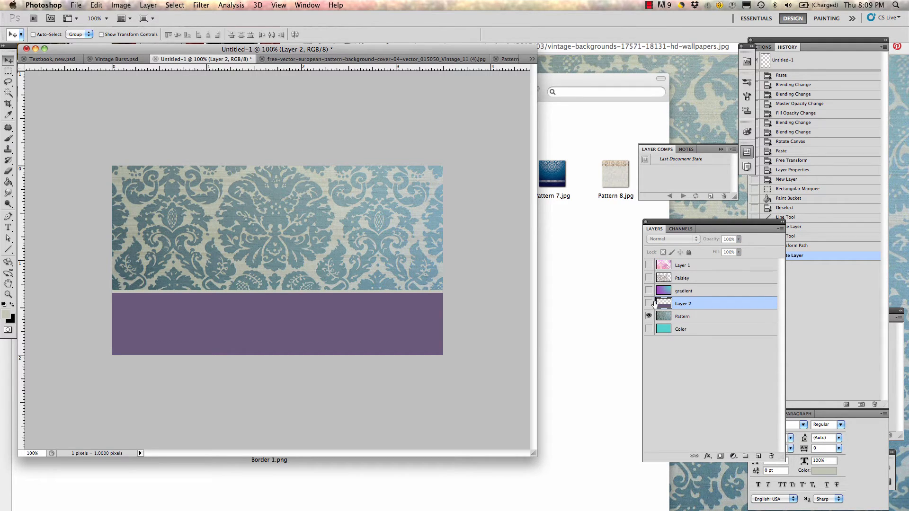
click(649, 303)
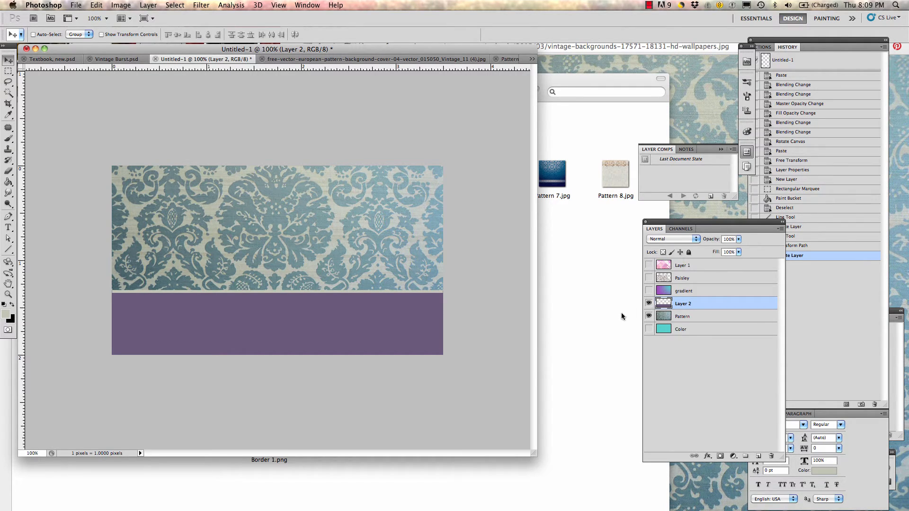
click(649, 316)
click(649, 316)
click(758, 456)
click(649, 316)
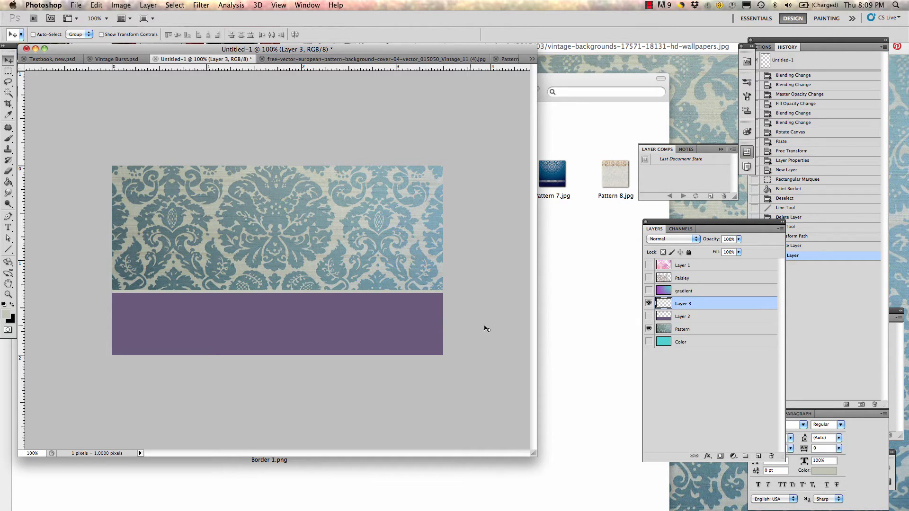
click(649, 316)
double_click(683, 304)
key(BackSpace)
key(Return)
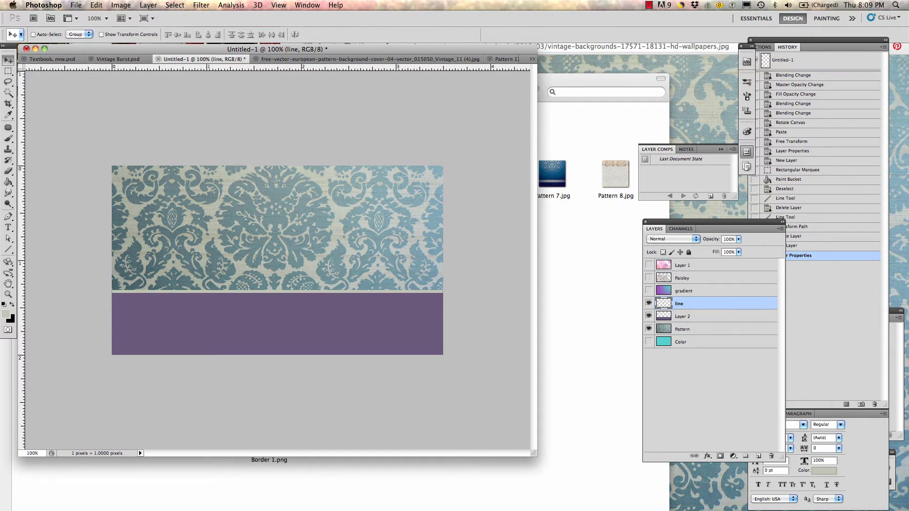
Select a thin strip across the card's full width along the purple band's upper edge with the Rectangular Marquee
click(8, 71)
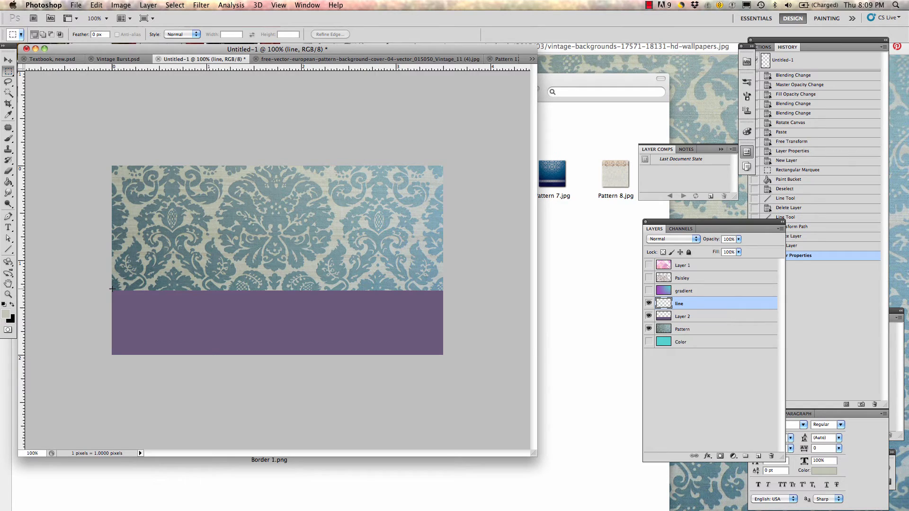
drag(112, 289, 231, 303)
drag(417, 331, 471, 292)
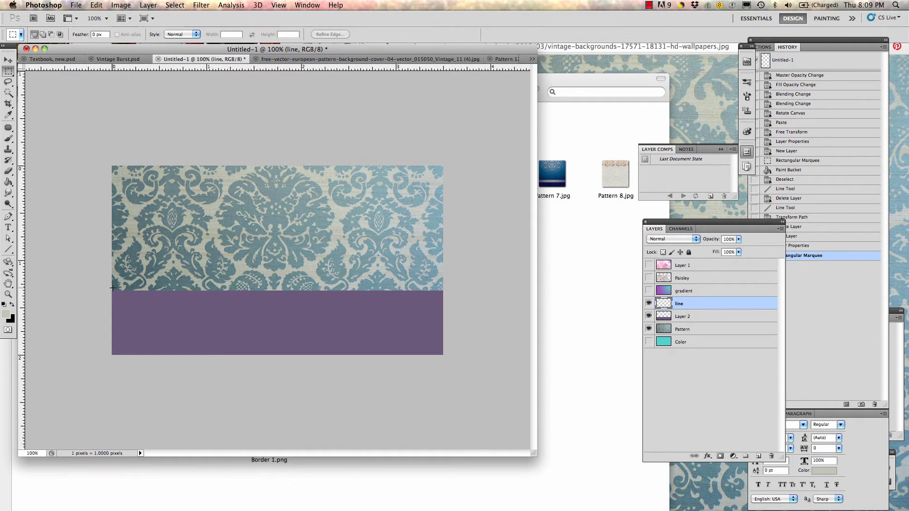
drag(111, 288, 452, 293)
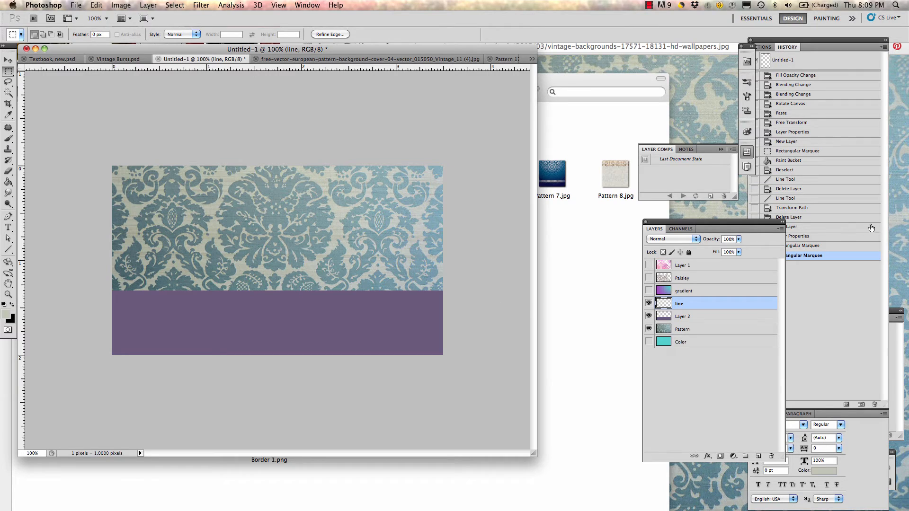
click(834, 246)
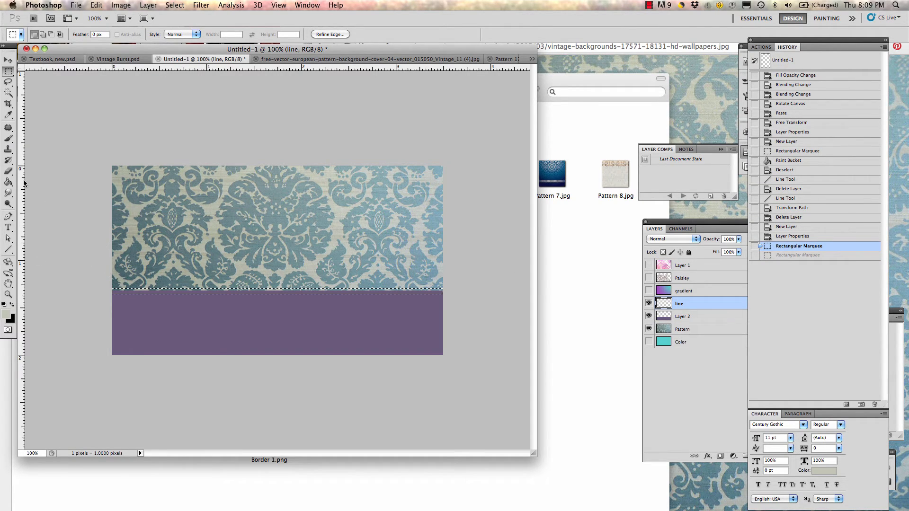
click(8, 185)
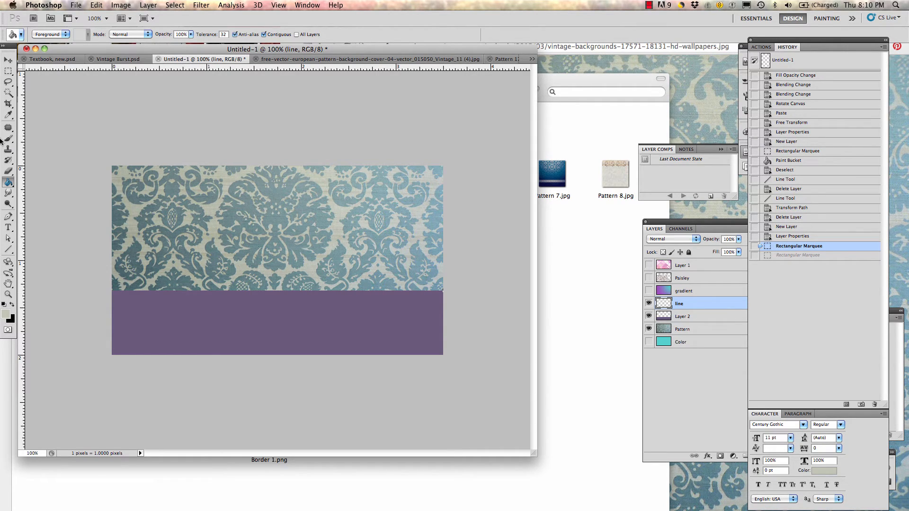
click(8, 73)
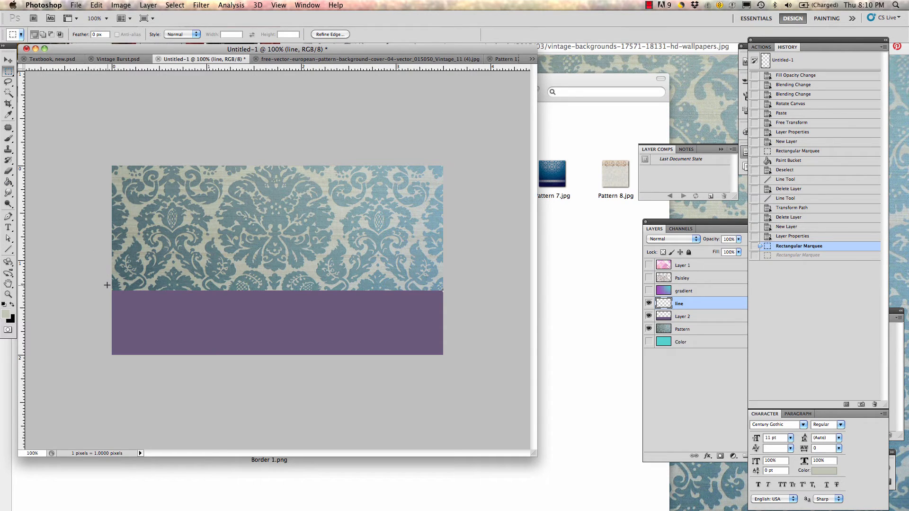
drag(169, 299, 482, 297)
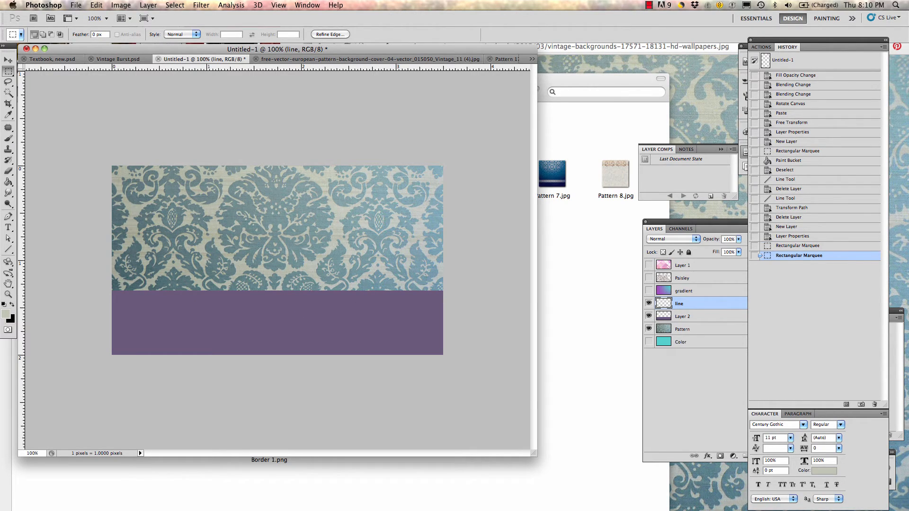
Switch to Chrome, close the wallpaper image page and bring up the YouTube upload page
key(super+Tab)
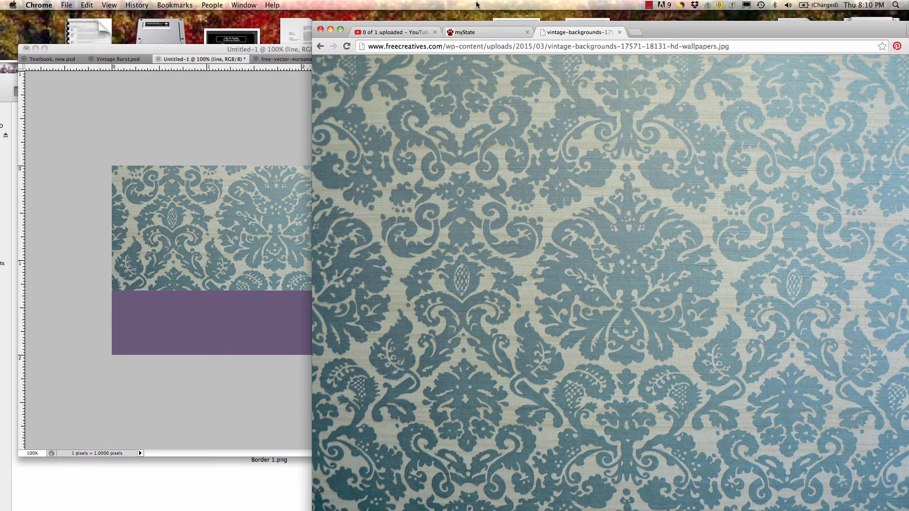
click(619, 33)
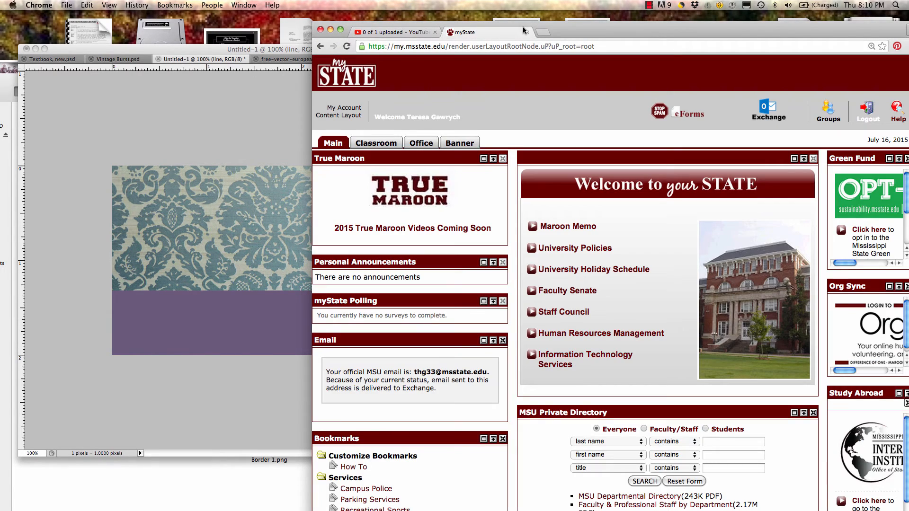
click(412, 32)
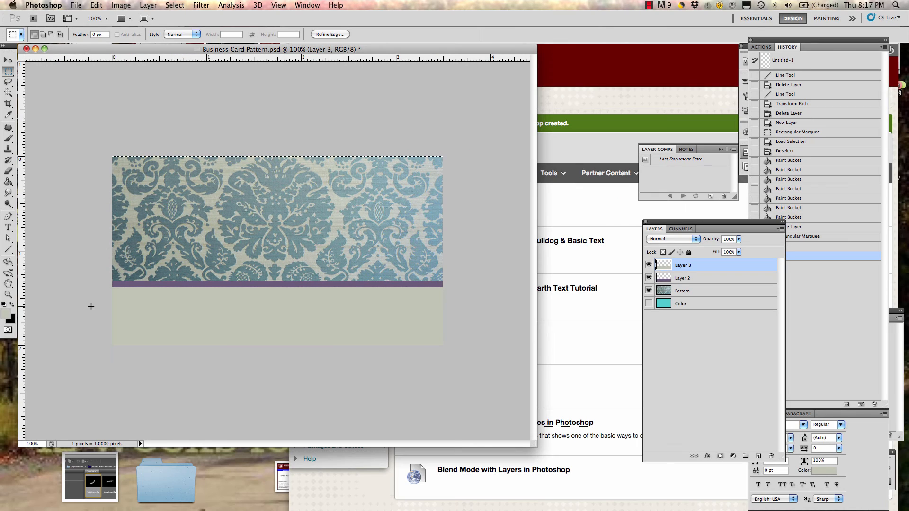
Clear the lower part of the cream fill on Layer 3 and move the remaining strip up against the pattern's lower edge
click(103, 296)
drag(102, 296, 482, 419)
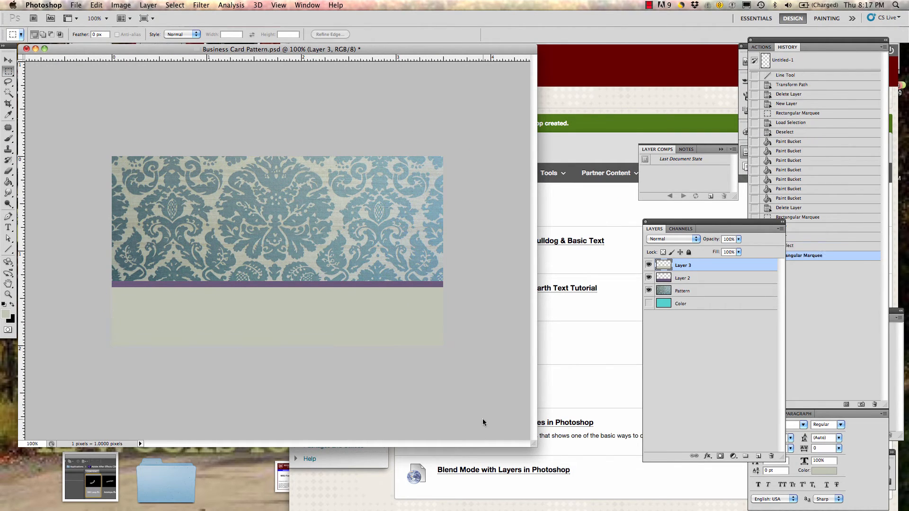
key(BackSpace)
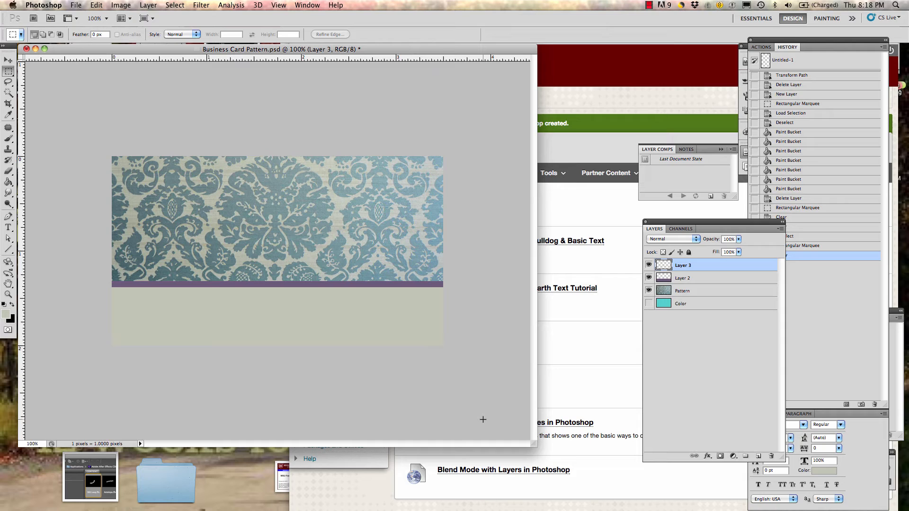
key(super+d)
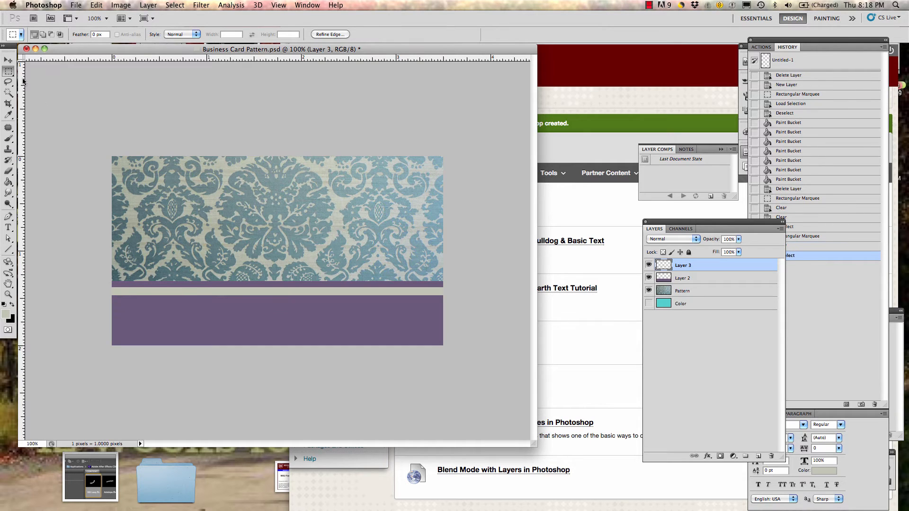
key(v)
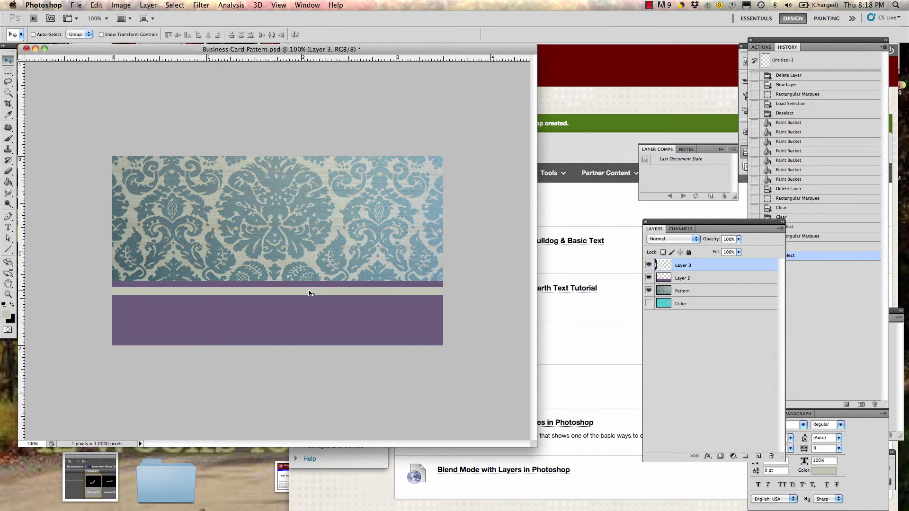
drag(309, 292, 309, 287)
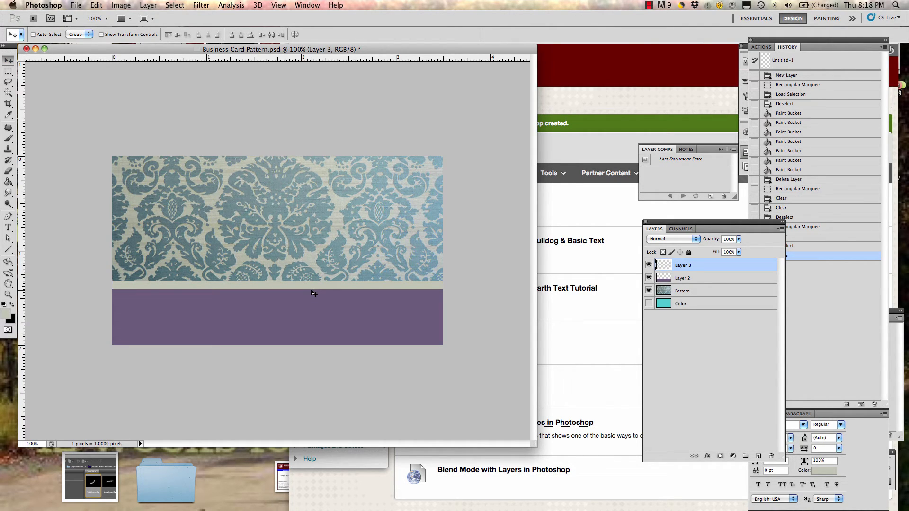
Flatten the cream strip with Free Transform to about 47% of its height and save the document
key(ctrl+t)
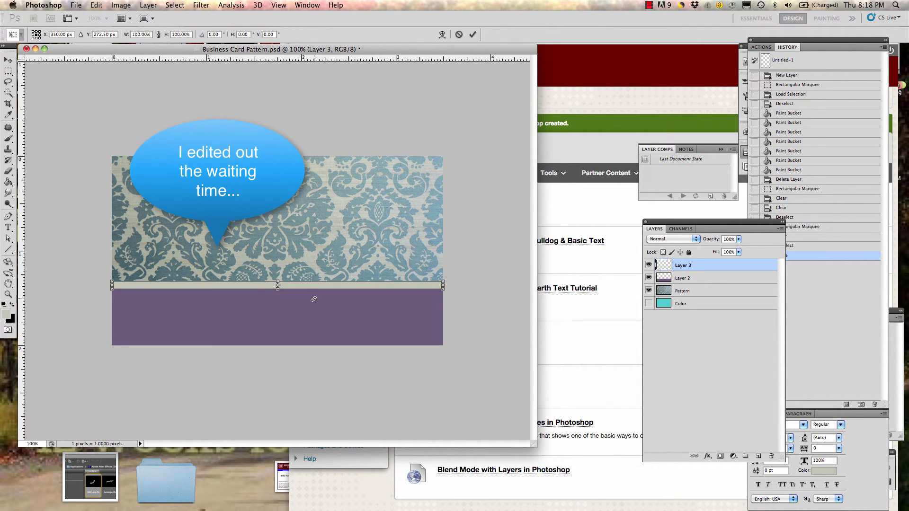
drag(277, 289, 278, 285)
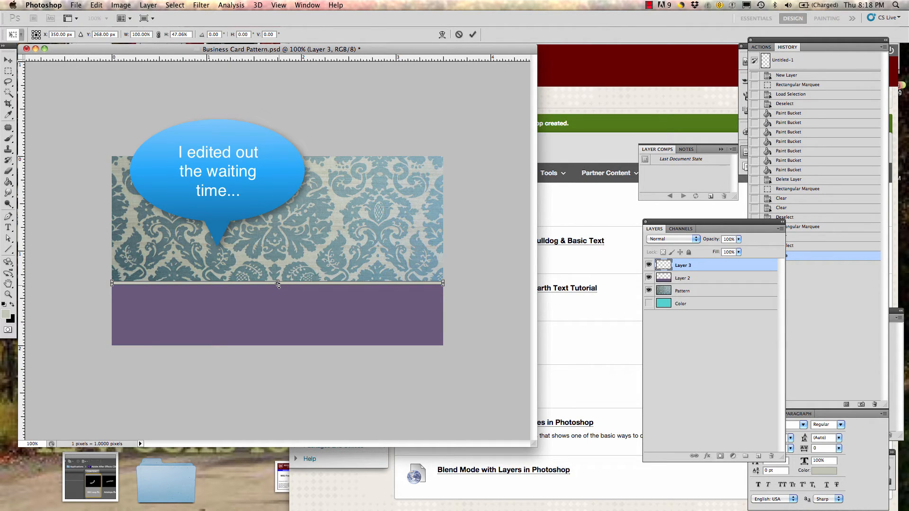
key(Return)
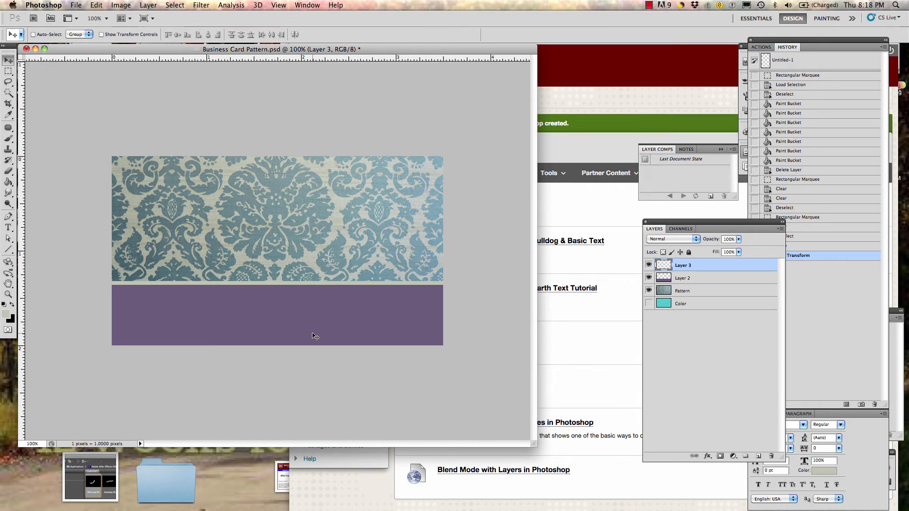
key(super+s)
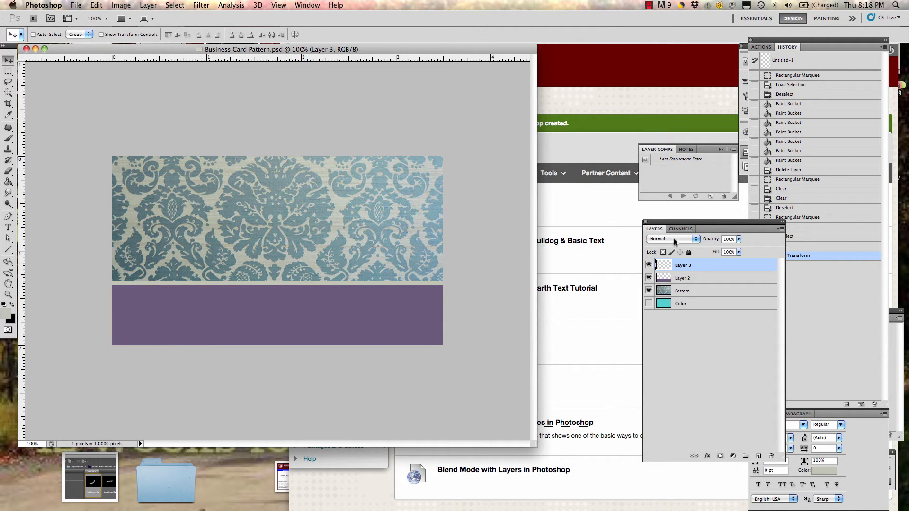
Rename the cream strip's layer as "line"
double_click(689, 265)
key(BackSpace)
key(Return)
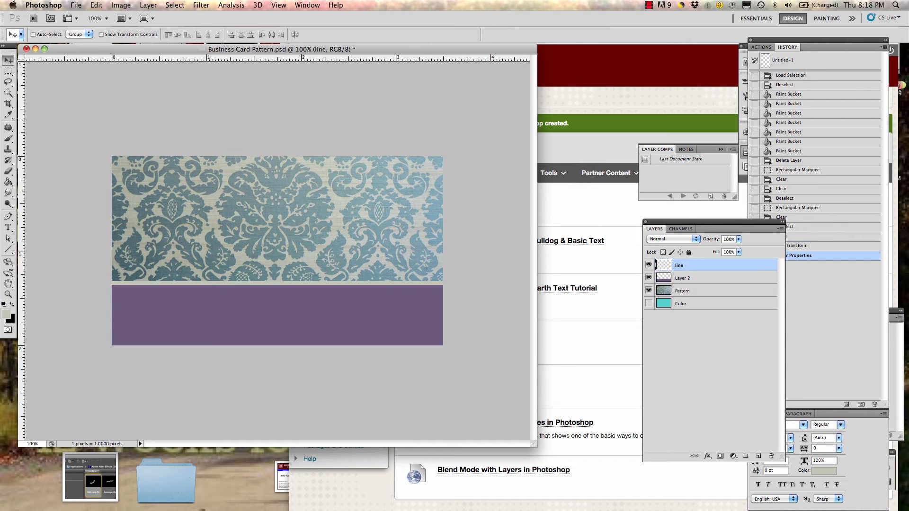
Rename the purple band's layer, Layer 2, as "bottom color"
double_click(689, 283)
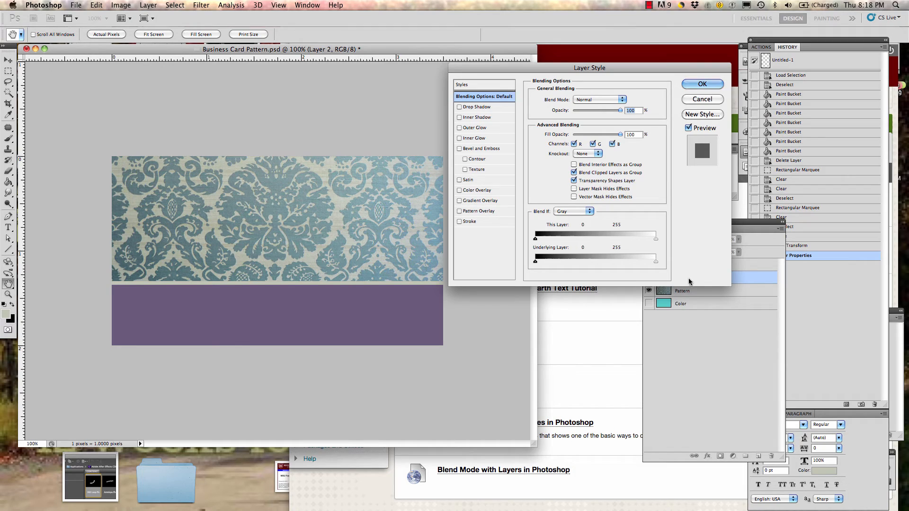
click(694, 99)
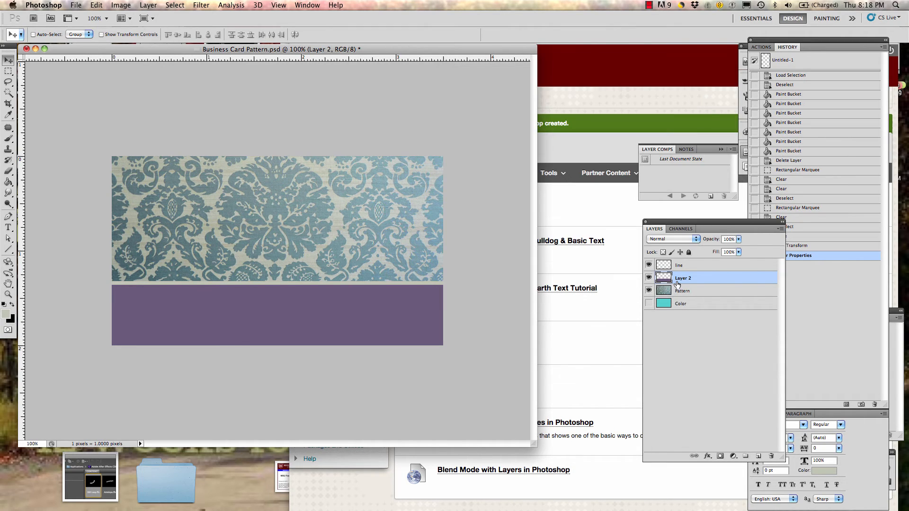
double_click(681, 279)
text(bottom color)
key(Return)
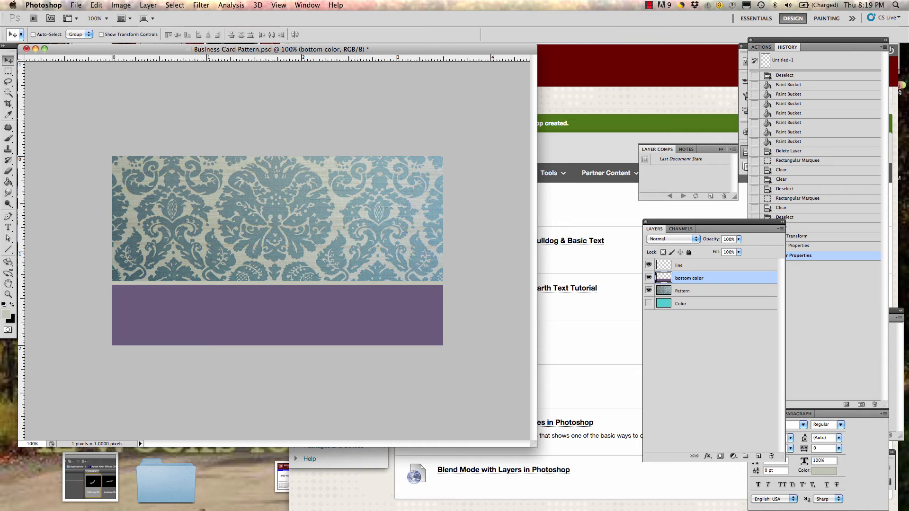
Add a drop shadow to the "line" layer and set the shadow's blend mode to Normal
double_click(699, 265)
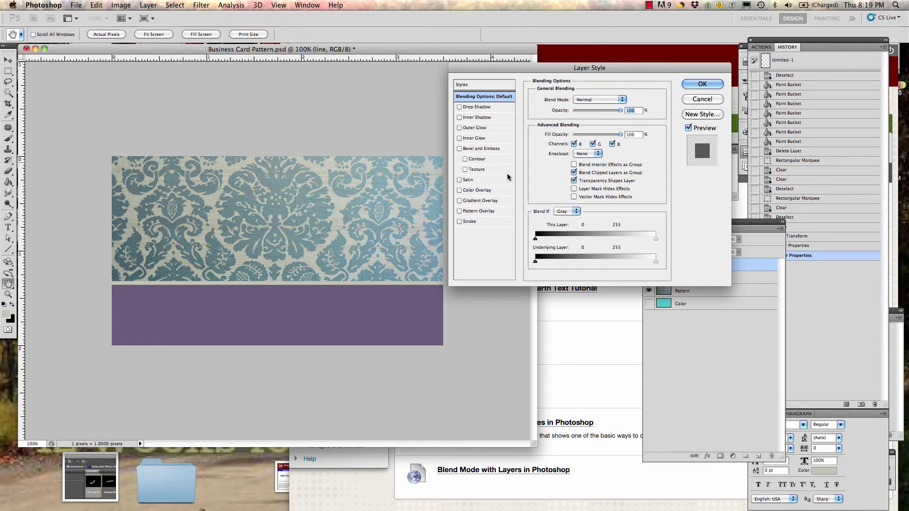
click(469, 107)
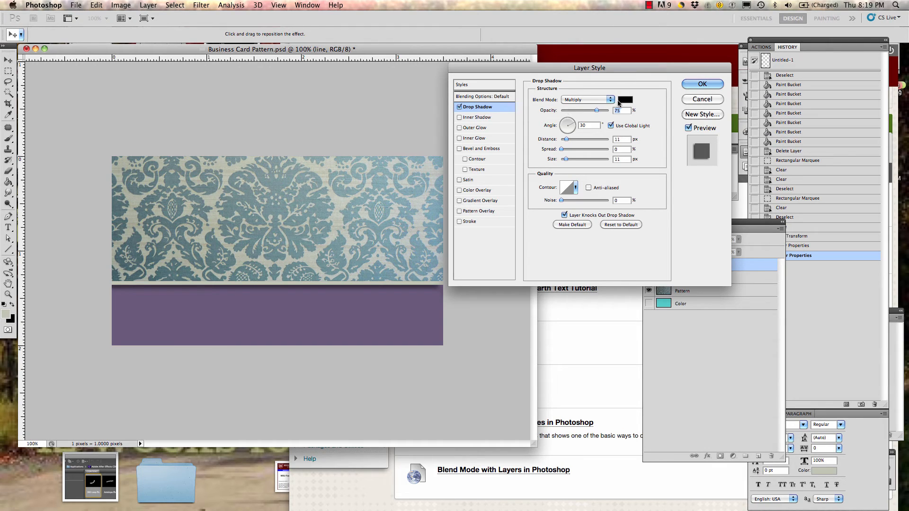
click(610, 100)
click(601, 137)
click(594, 99)
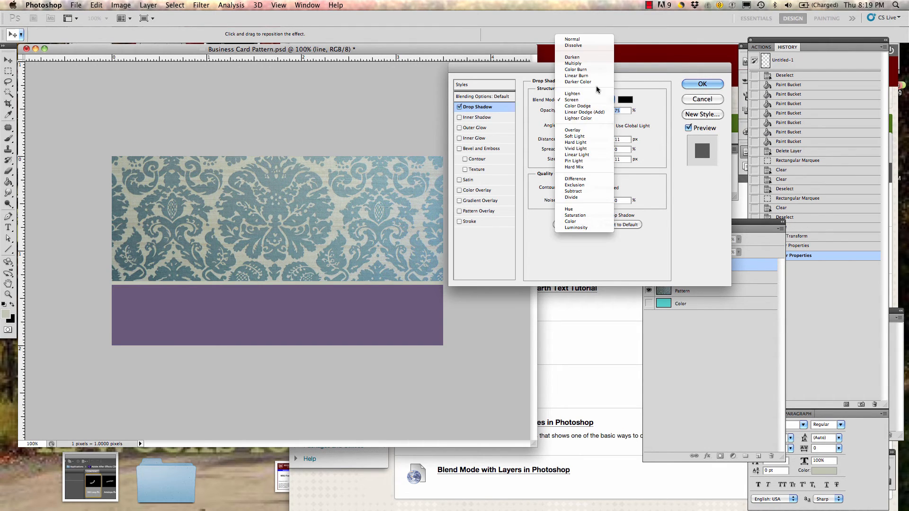
click(582, 41)
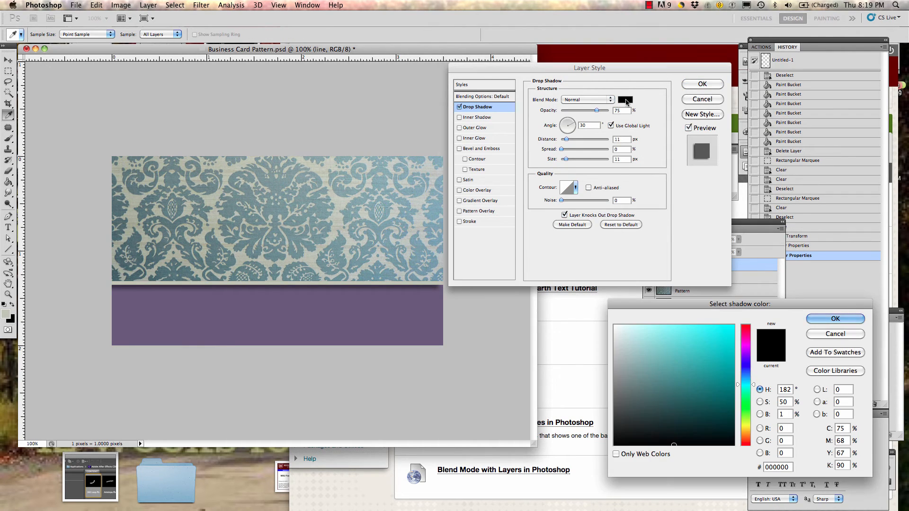
click(624, 99)
click(388, 201)
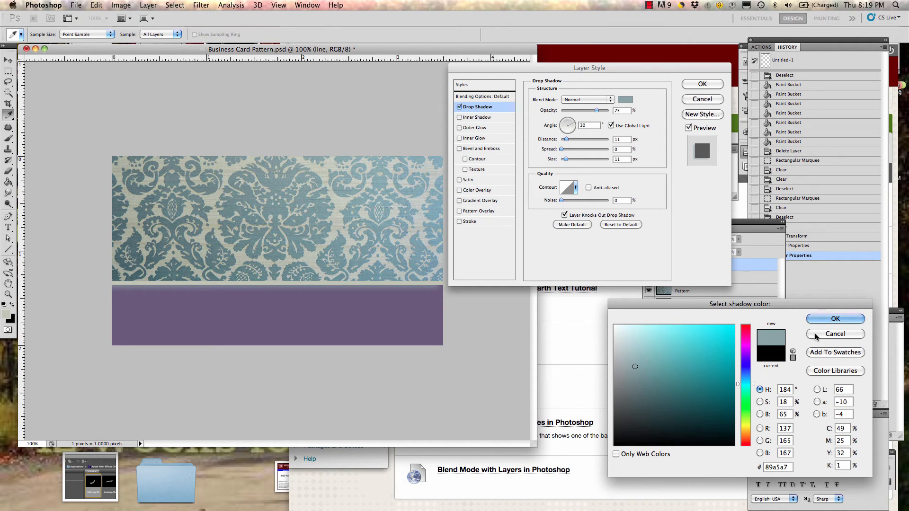
click(835, 333)
Set the line's drop shadow opacity to 45% and apply the layer style
click(596, 110)
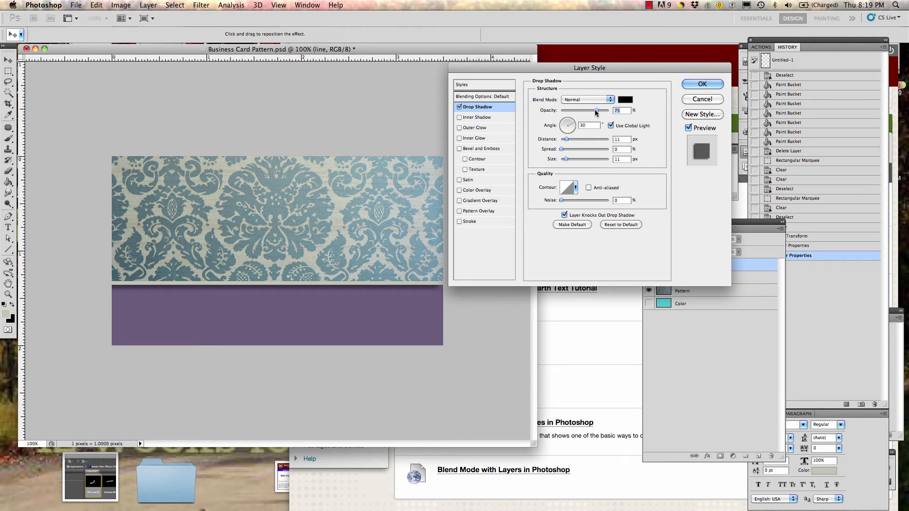
text(45)
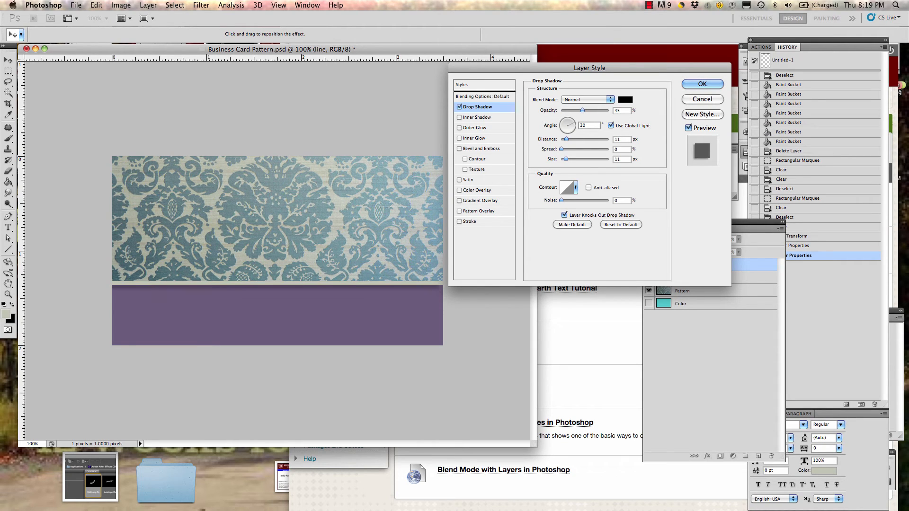
click(702, 84)
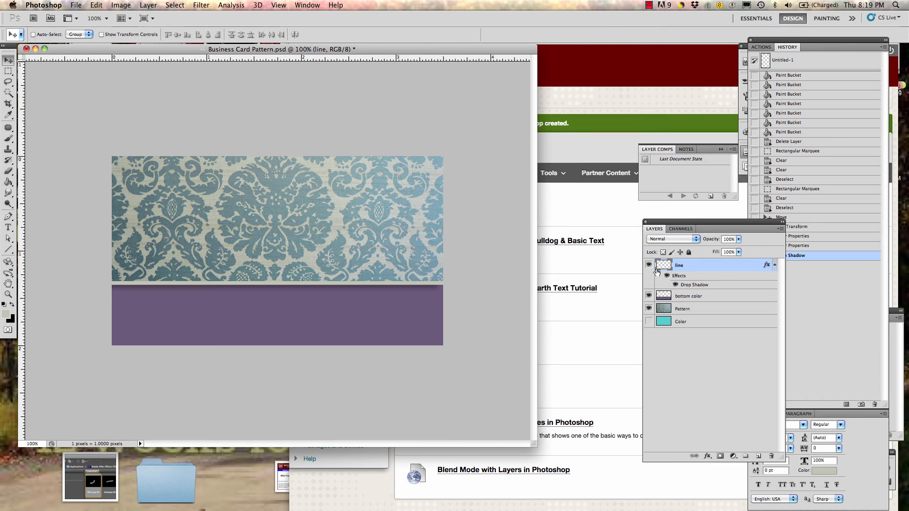
click(9, 71)
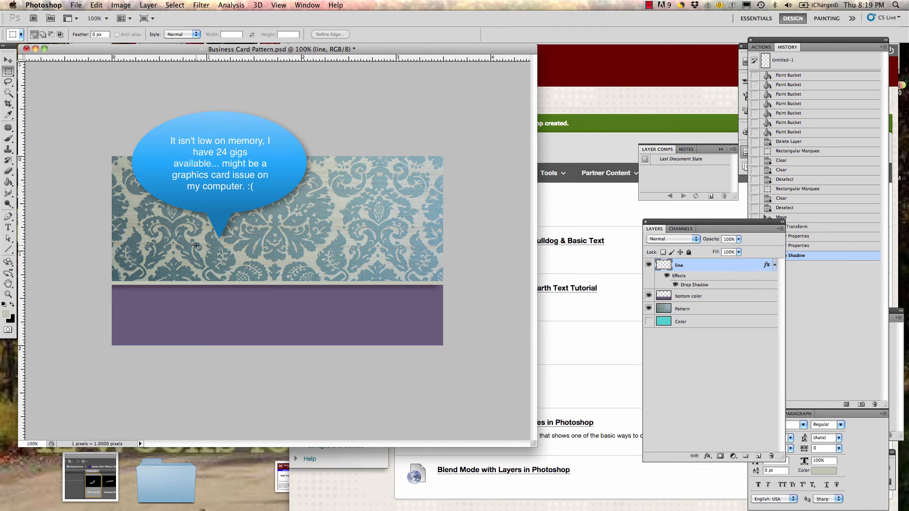
drag(196, 245, 366, 315)
drag(365, 320, 365, 319)
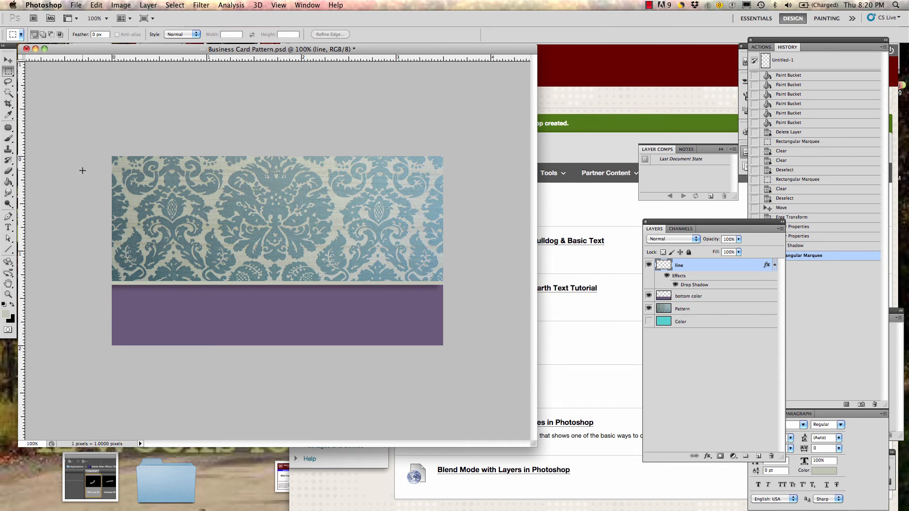
click(836, 246)
click(836, 247)
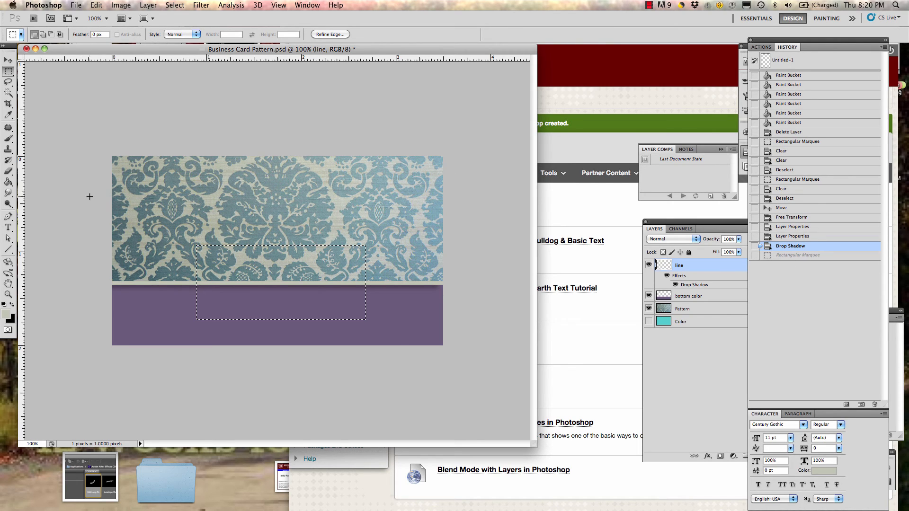
click(848, 258)
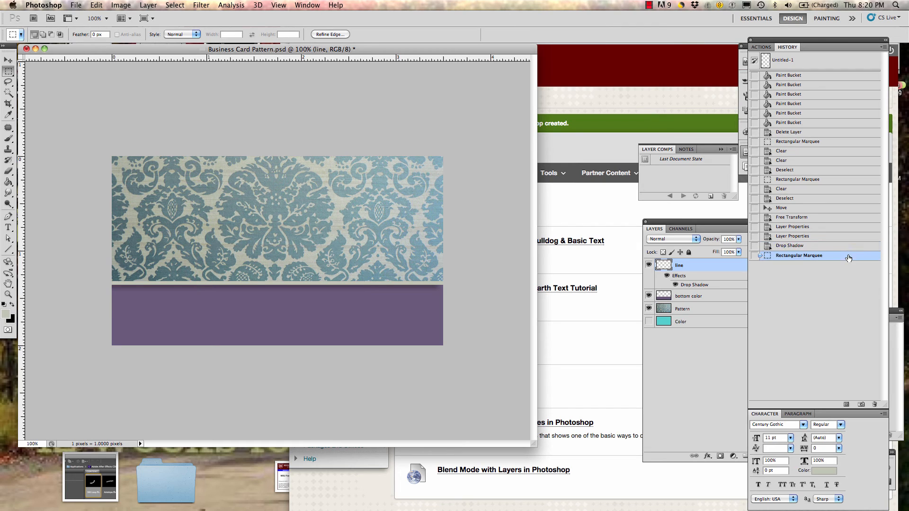
click(846, 246)
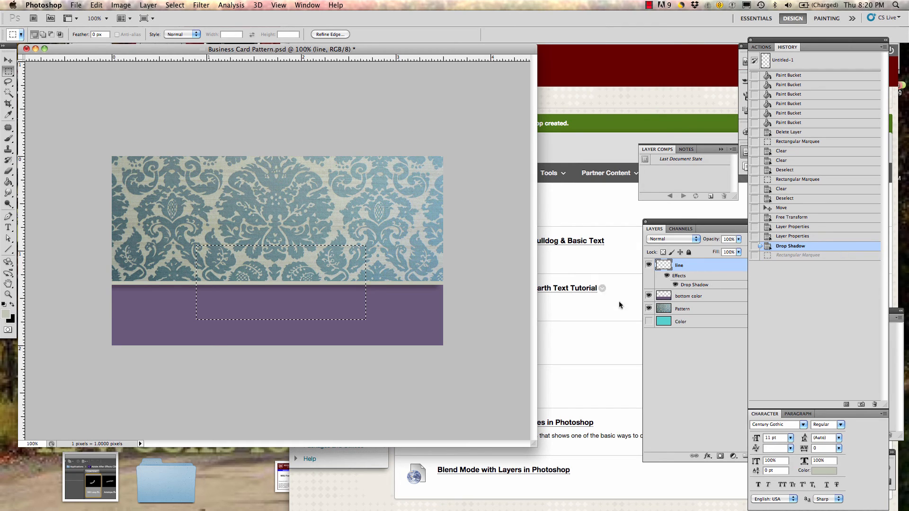
click(8, 183)
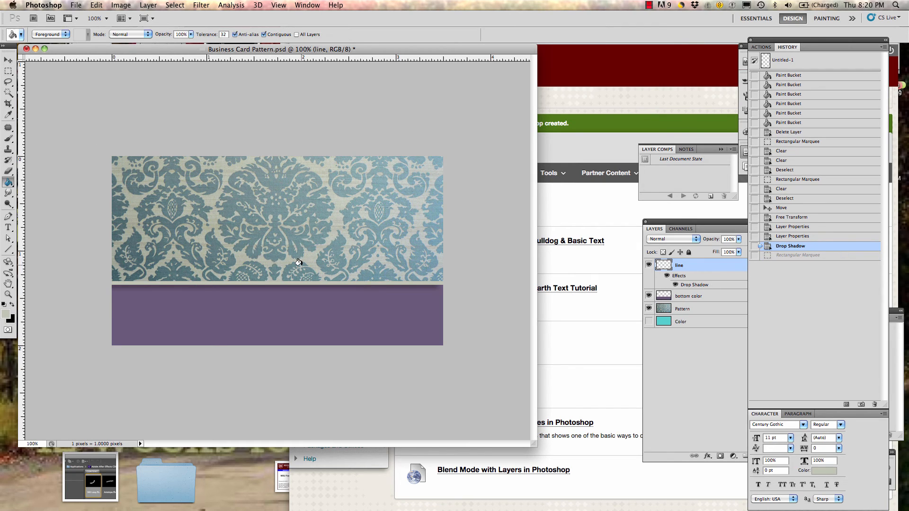
click(714, 268)
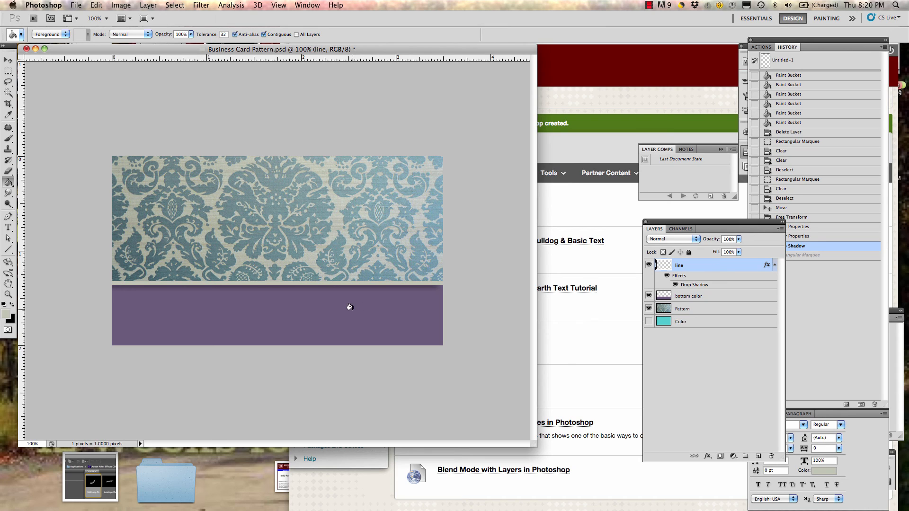
Create a new layer above "line" and marquee a wide rectangle over the card's centre, spanning the pattern and the purple band
click(9, 70)
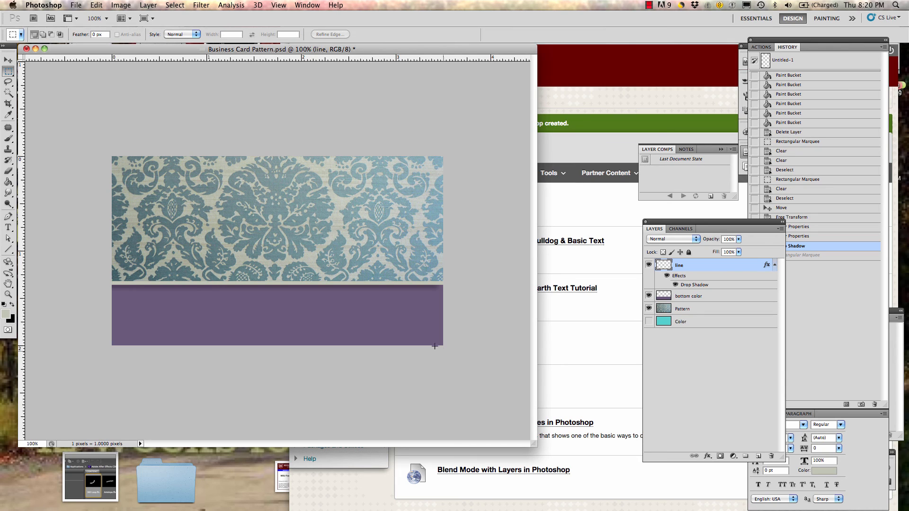
drag(199, 237, 371, 313)
drag(370, 313, 370, 313)
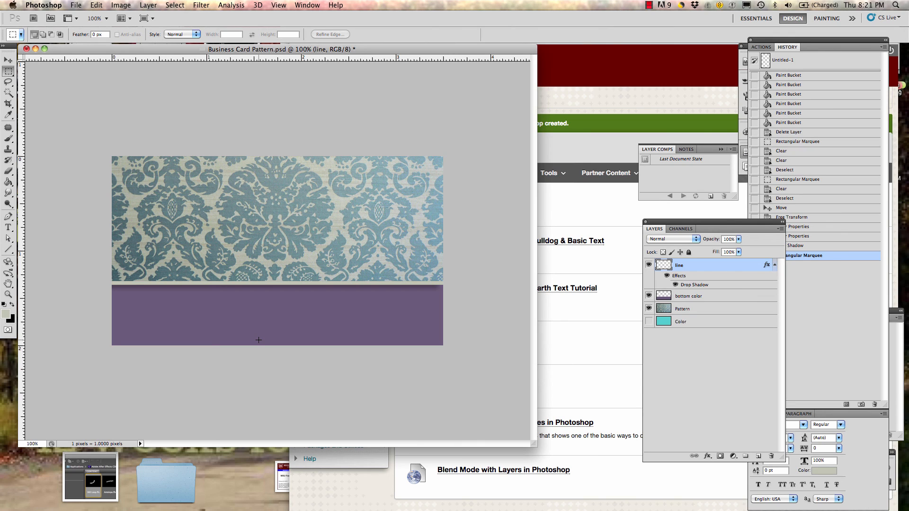
click(758, 455)
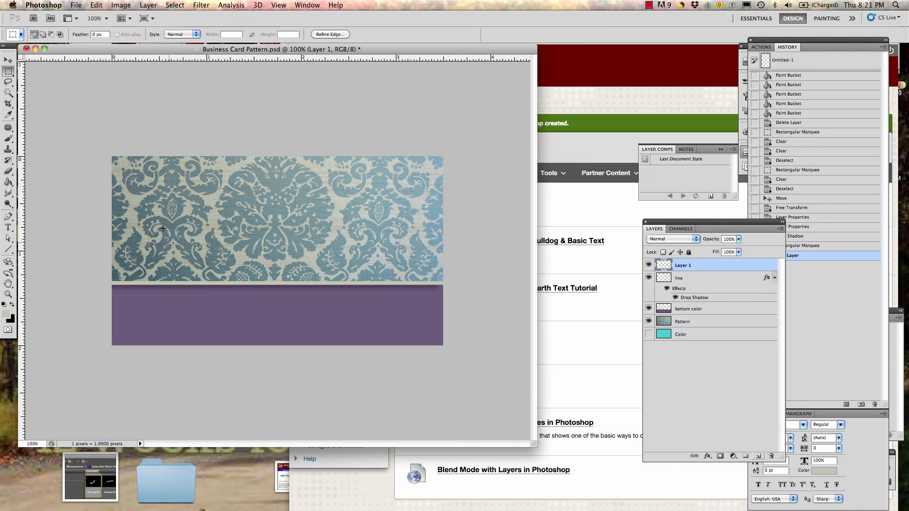
drag(192, 249, 378, 305)
drag(378, 304, 379, 305)
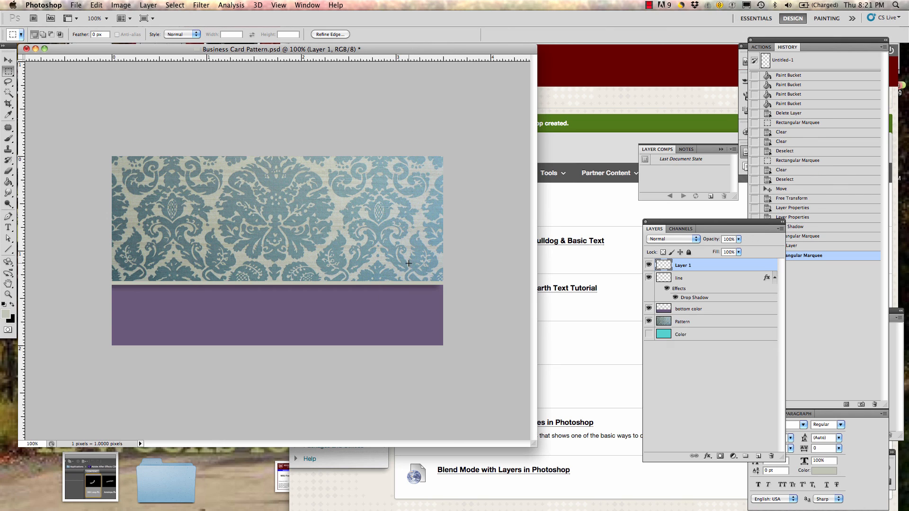
Return to the latest rectangular selection on Layer 1 through the history states and activate the Paint Bucket tool
click(693, 278)
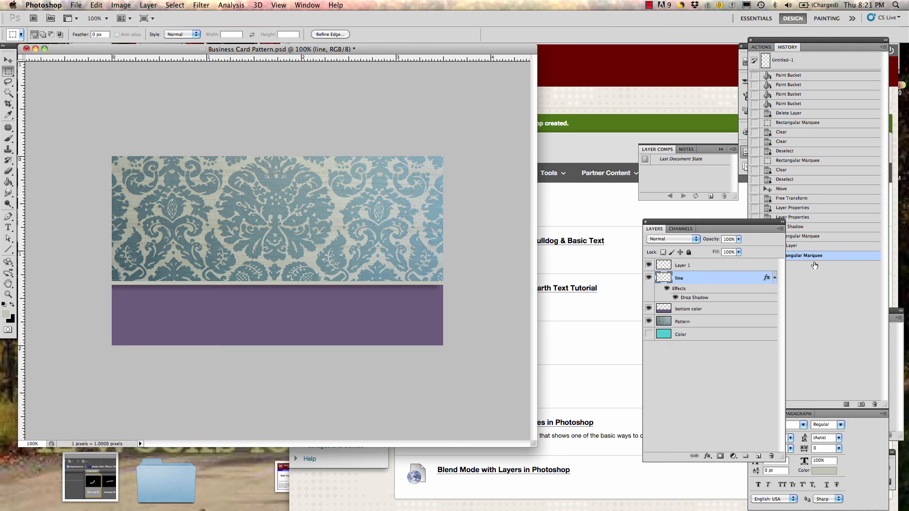
click(810, 236)
click(810, 248)
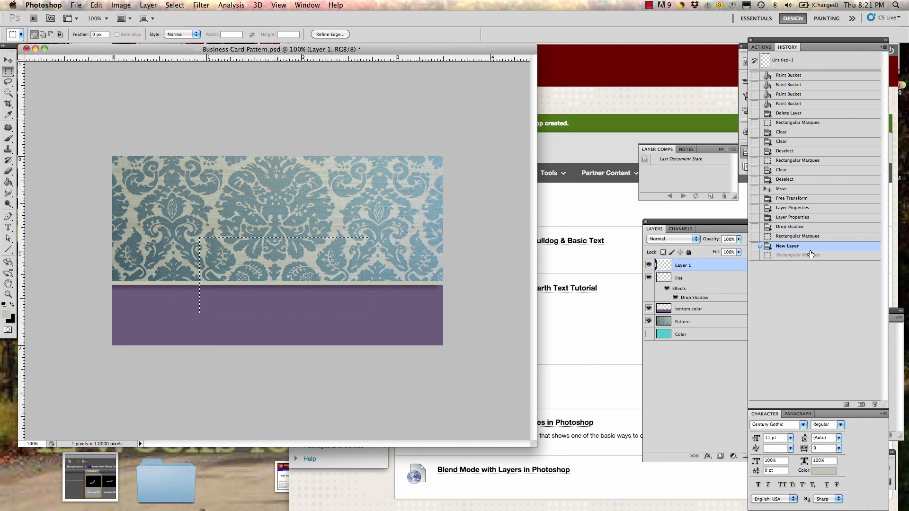
click(810, 255)
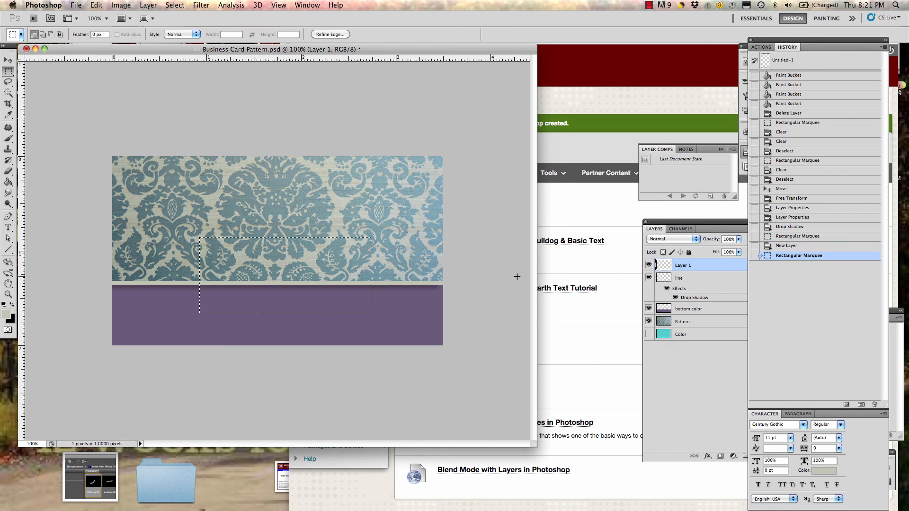
click(8, 181)
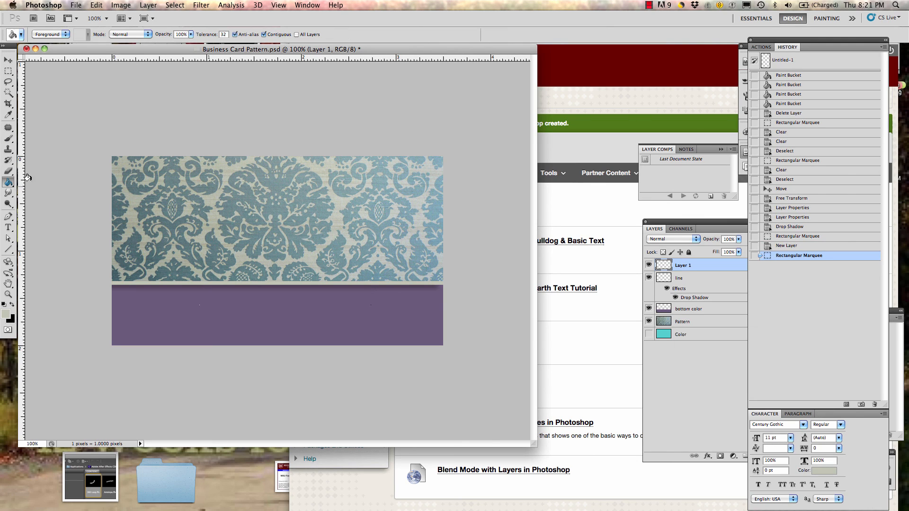